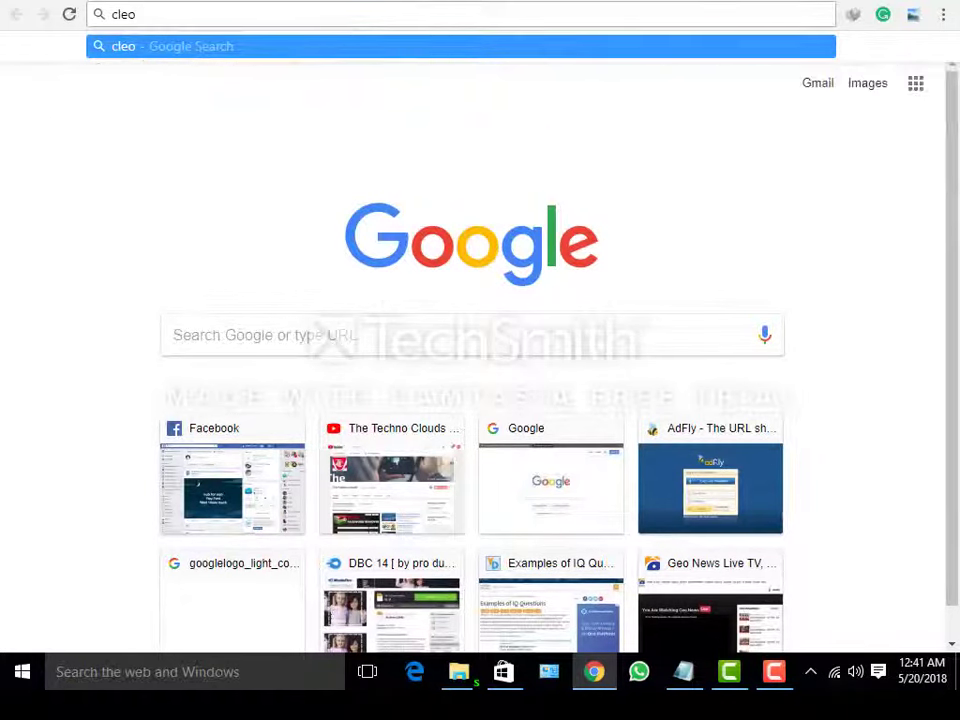
Search Google for "cleo 4.5" and open the CLEO Library Download Center page at cleo.li.
{"action": "key", "text": "Return"}
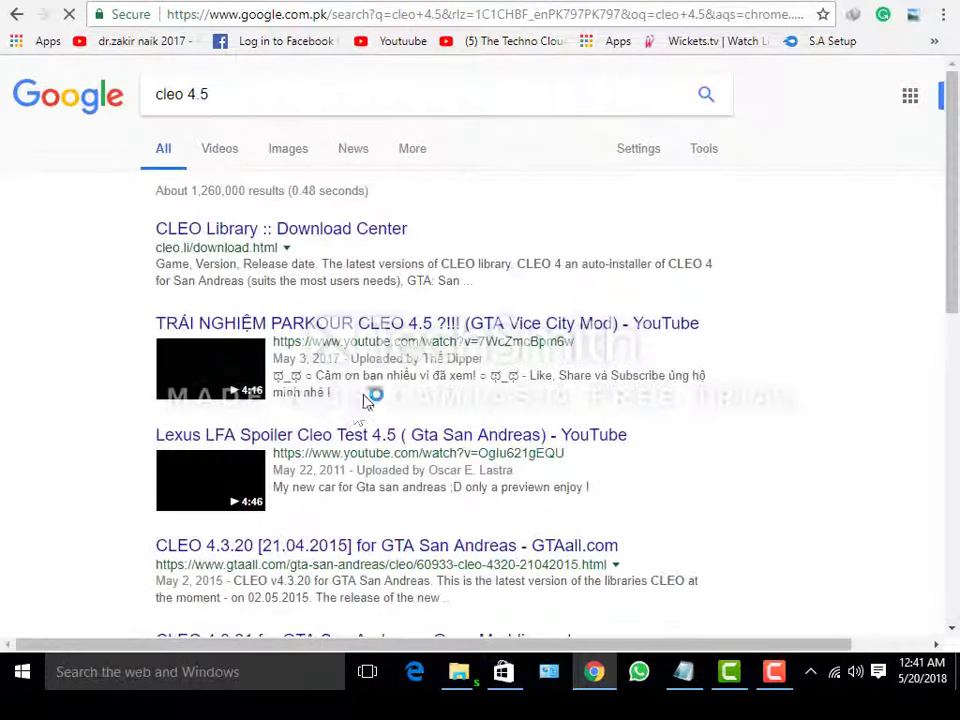
{"action": "left_click", "coordinate": [268, 236]}
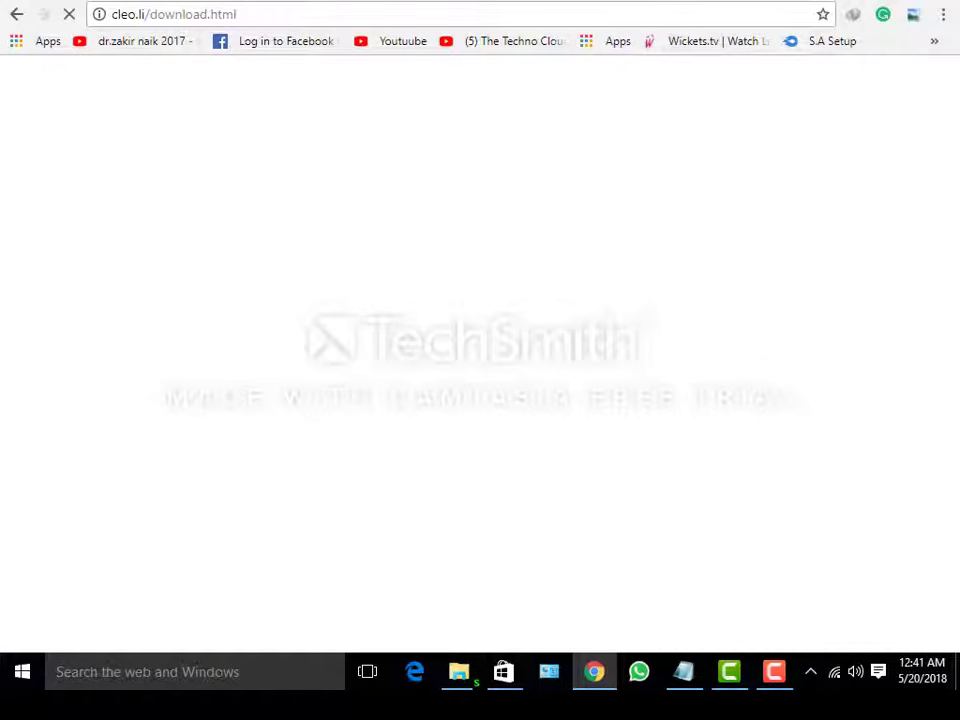
{"action": "left_click", "coordinate": [794, 671]}
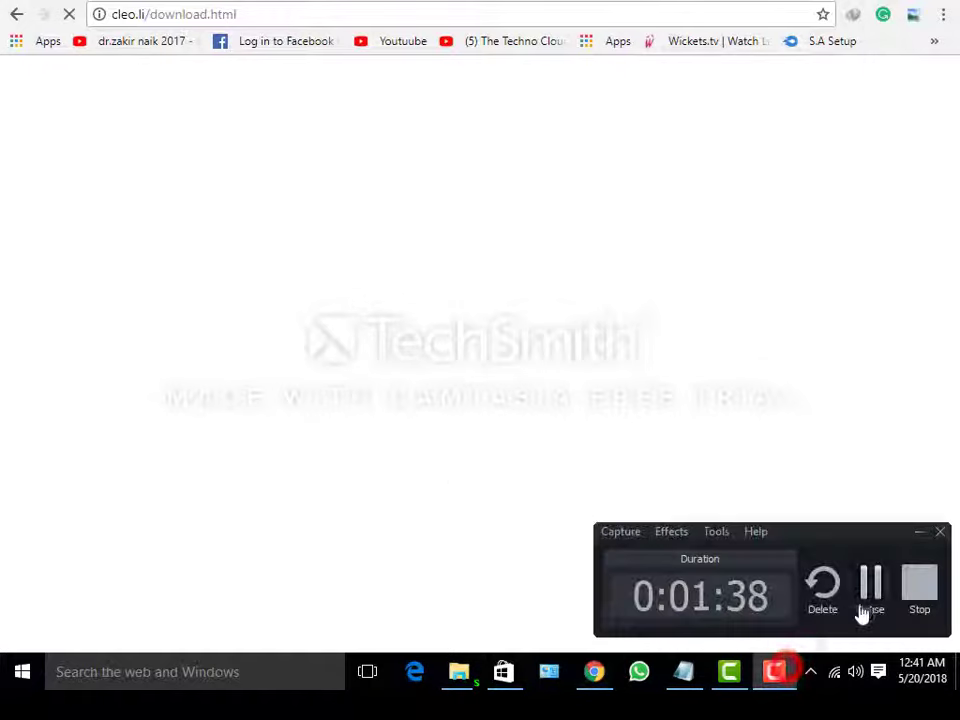
{"action": "left_click", "coordinate": [871, 587]}
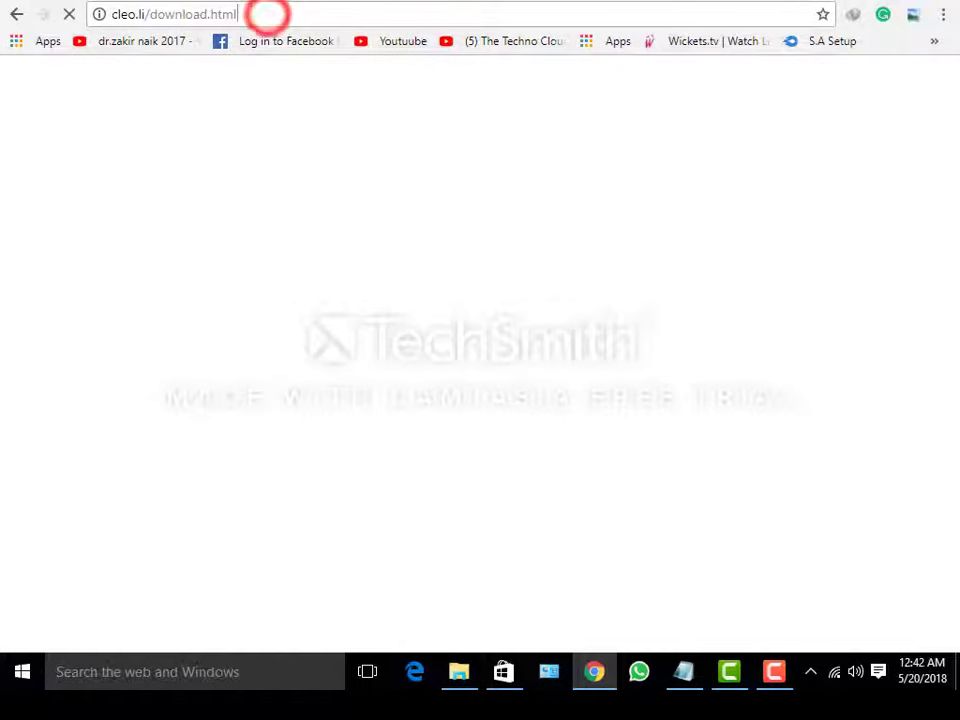
{"action": "left_click", "coordinate": [267, 14]}
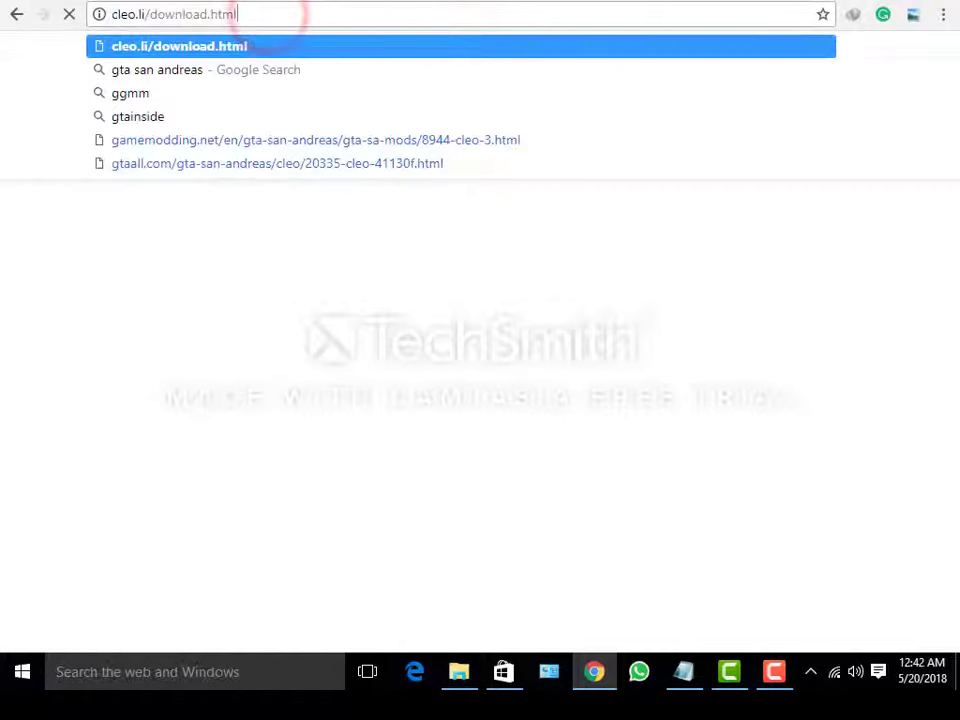
{"action": "left_click", "coordinate": [690, 254]}
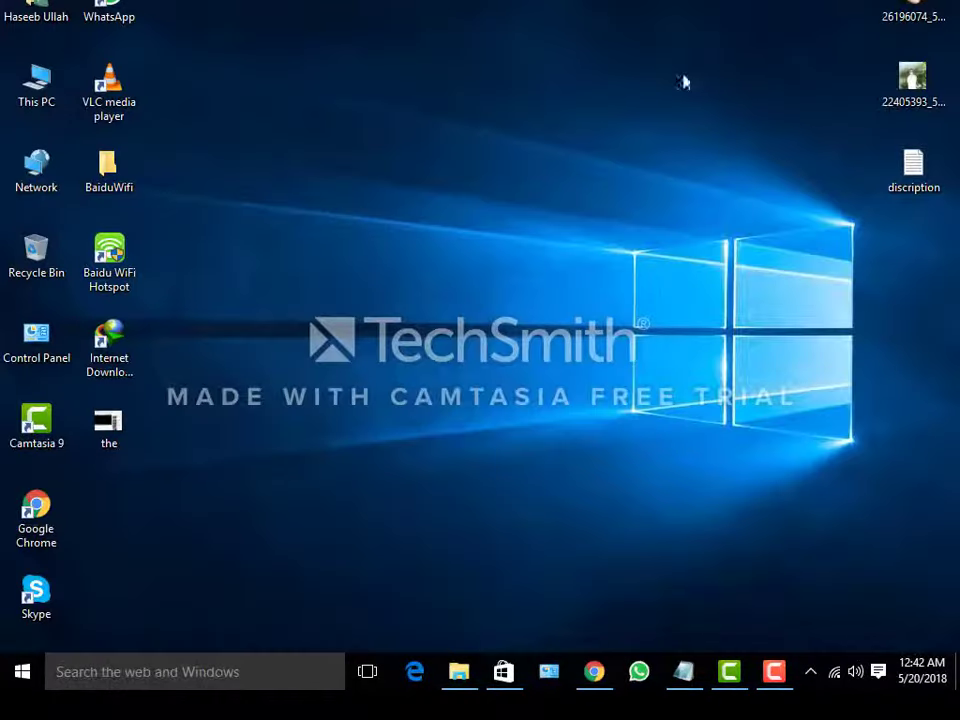
Refresh the desktop and open the Gta SA Mods folder inside Games setups on Local Disk (D:).
{"action": "right_click", "coordinate": [493, 60]}
{"action": "left_click", "coordinate": [557, 137]}
{"action": "double_click", "coordinate": [37, 104]}
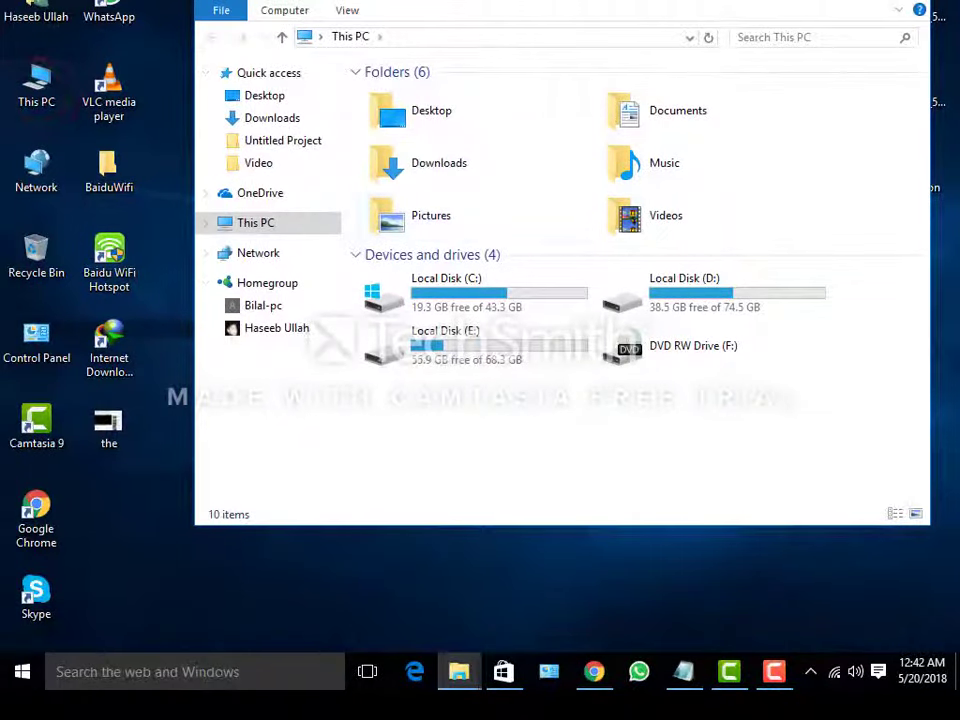
{"action": "left_click", "coordinate": [880, 8]}
{"action": "double_click", "coordinate": [585, 253]}
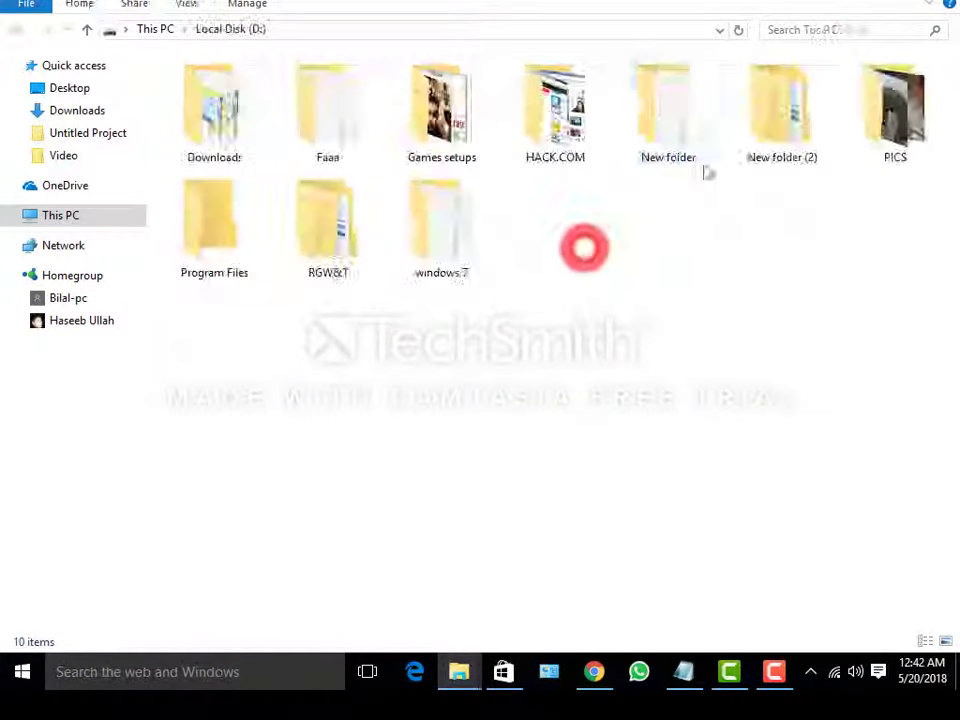
{"action": "double_click", "coordinate": [396, 122]}
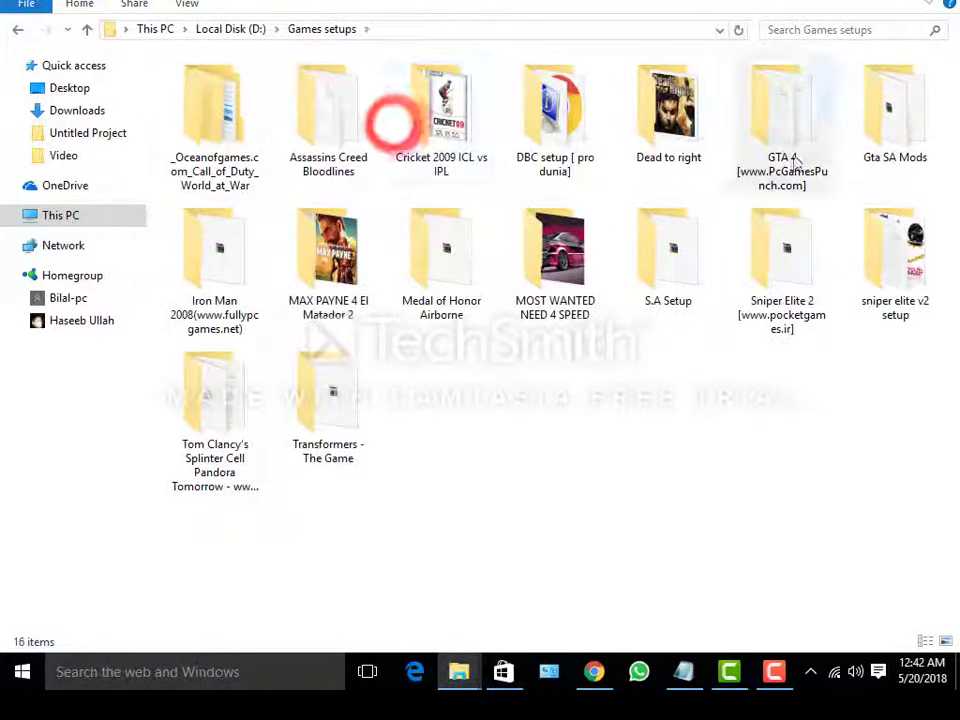
{"action": "left_click", "coordinate": [860, 148]}
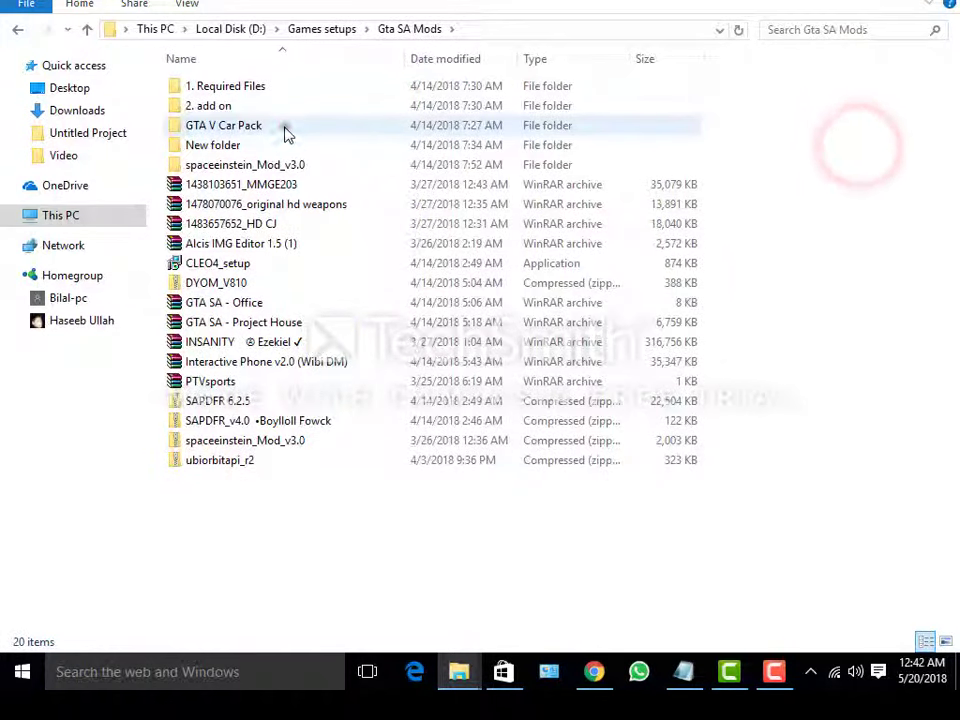
Look inside the GTA V Car Pack folder and return to the Gta SA Mods folder.
{"action": "left_click", "coordinate": [292, 128]}
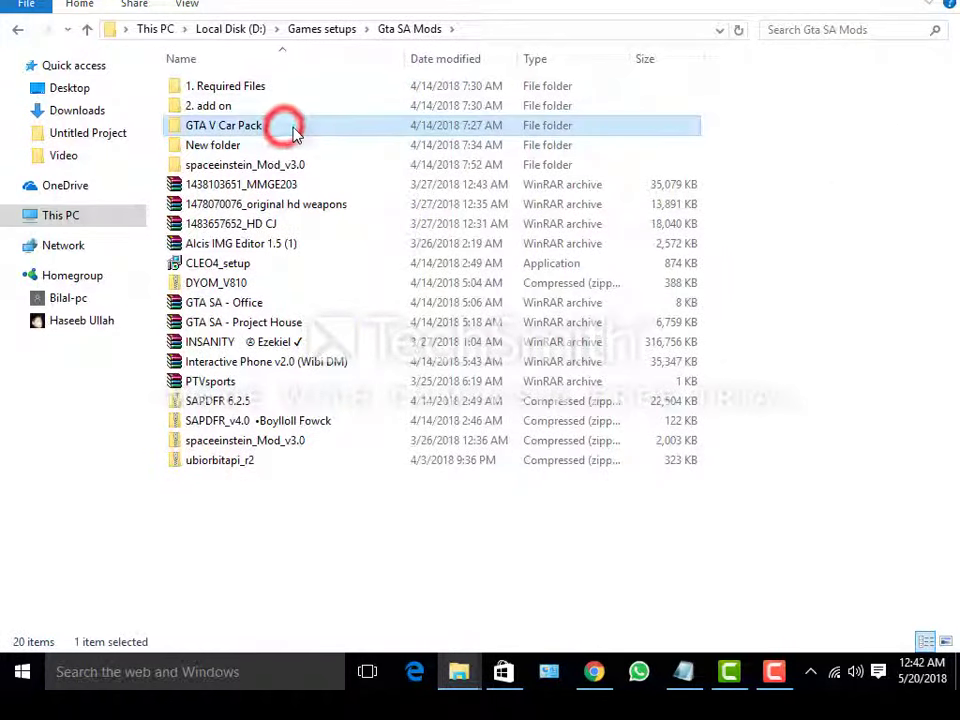
{"action": "double_click", "coordinate": [258, 131]}
{"action": "left_click_drag", "start_coordinate": [334, 326], "coordinate": [3, 145]}
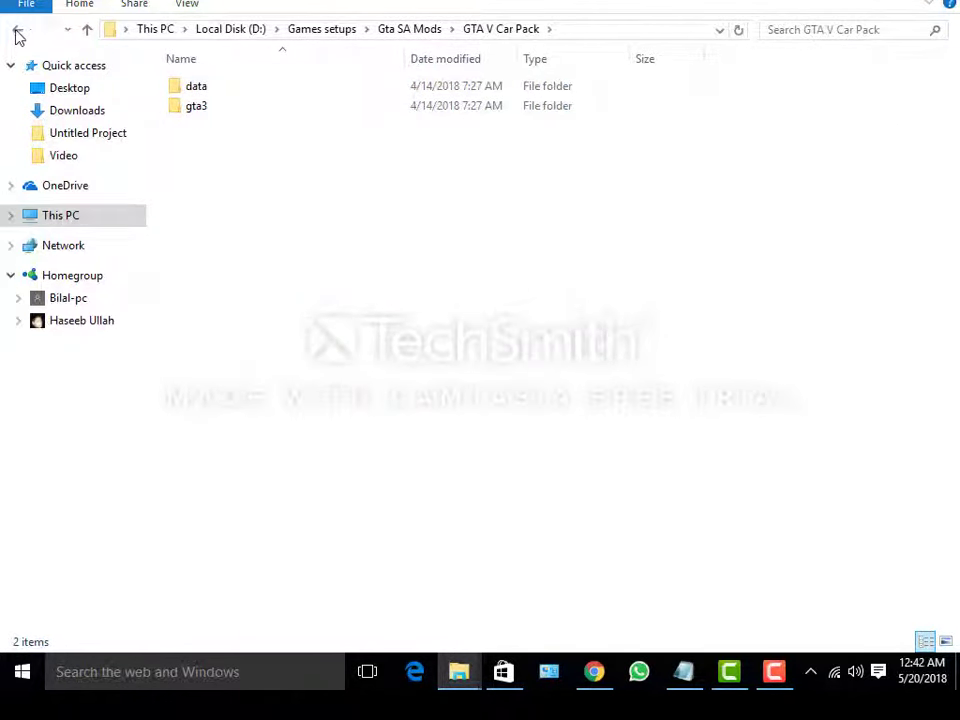
{"action": "left_click", "coordinate": [16, 32]}
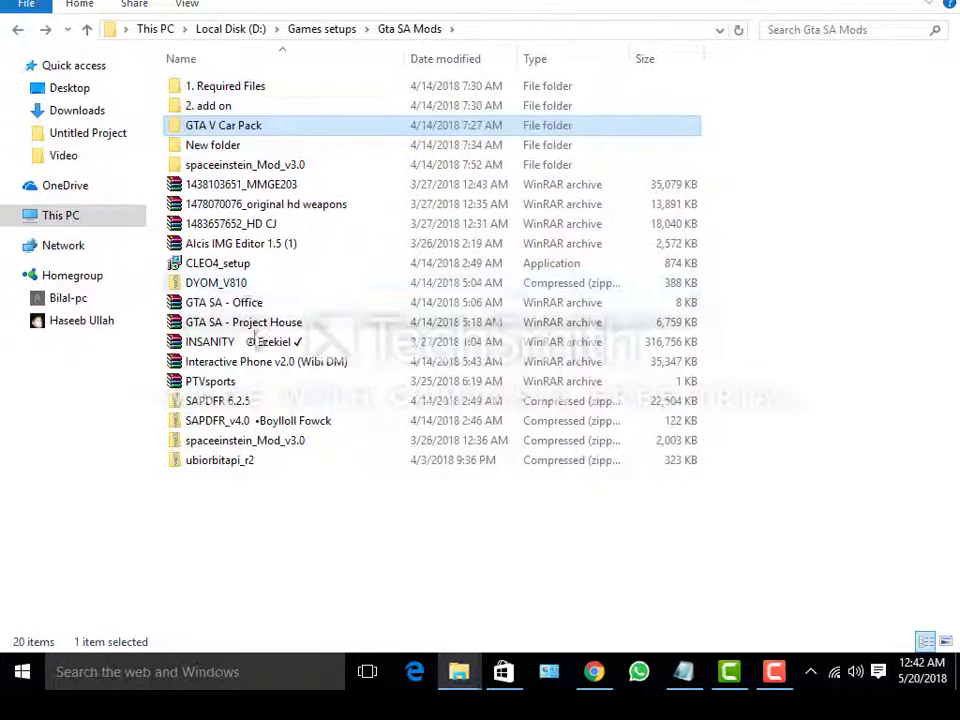
Copy the Alcis IMG Editor 1.5 (1) archive and the GTA V Car Pack folder from Gta SA Mods to the desktop.
{"action": "left_click", "coordinate": [256, 245]}
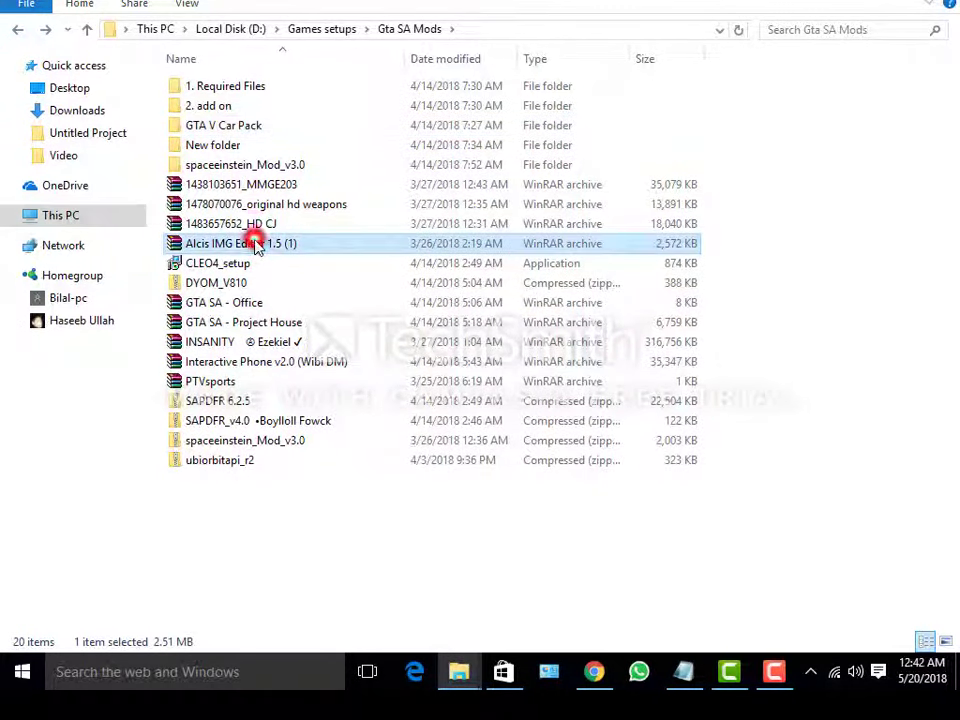
{"action": "left_click_drag", "start_coordinate": [214, 250], "coordinate": [544, 288]}
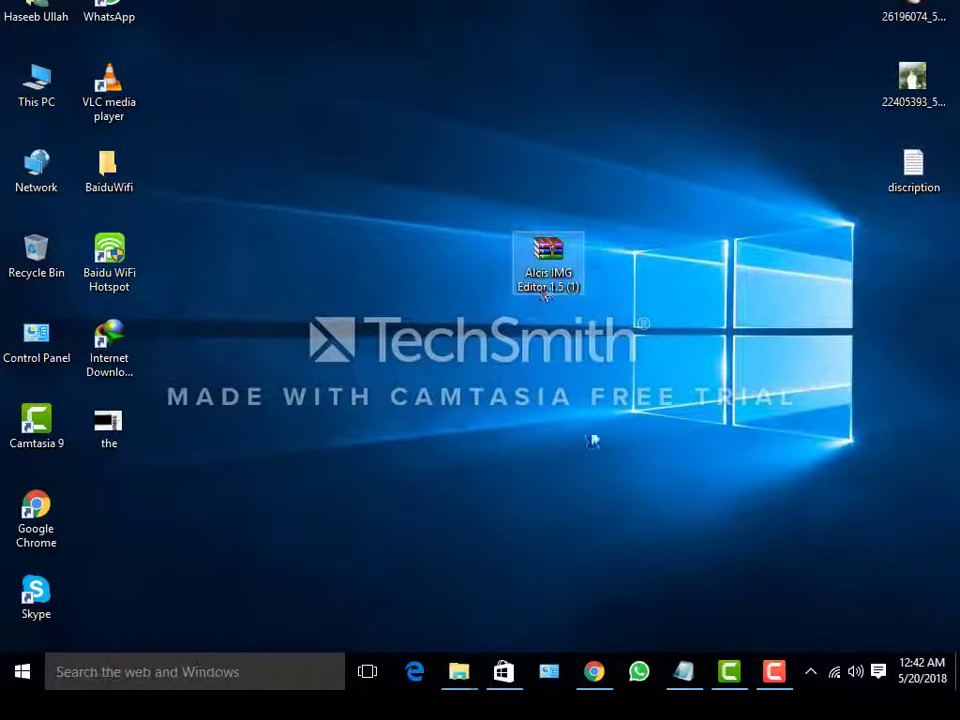
{"action": "mouse_move", "coordinate": [465, 680]}
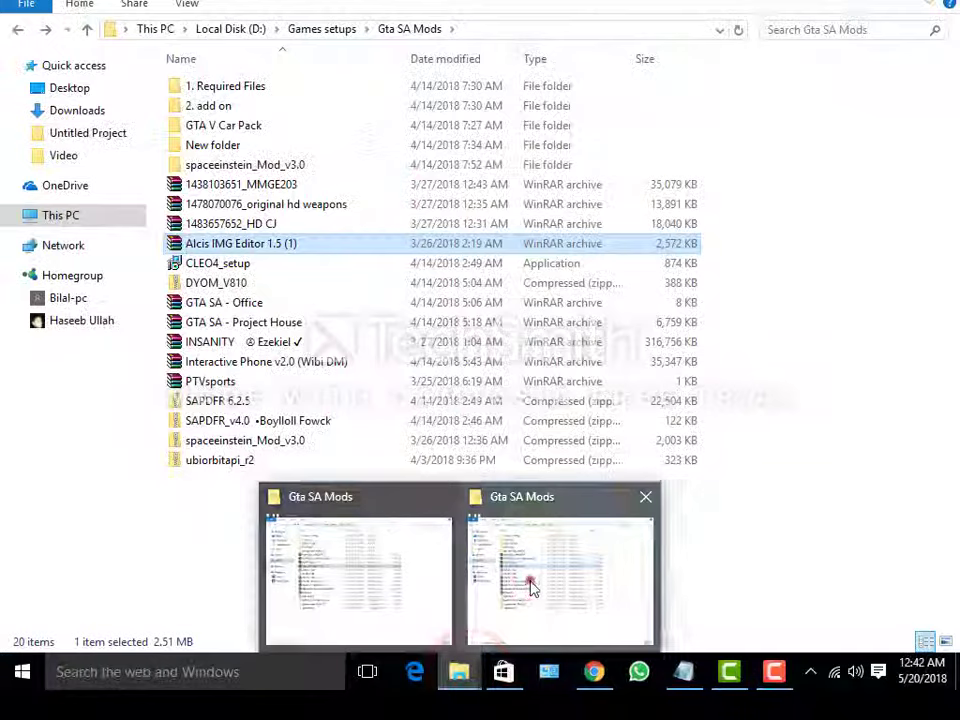
{"action": "left_click", "coordinate": [530, 585]}
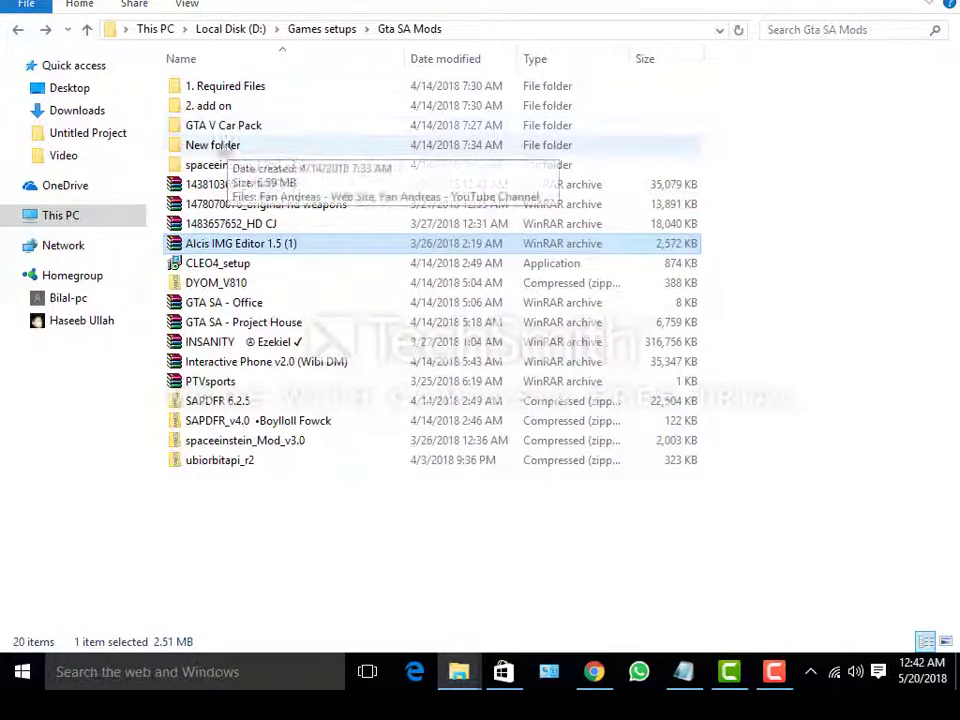
{"action": "left_click_drag", "start_coordinate": [214, 126], "coordinate": [503, 268]}
{"action": "key", "text": "super+d"}
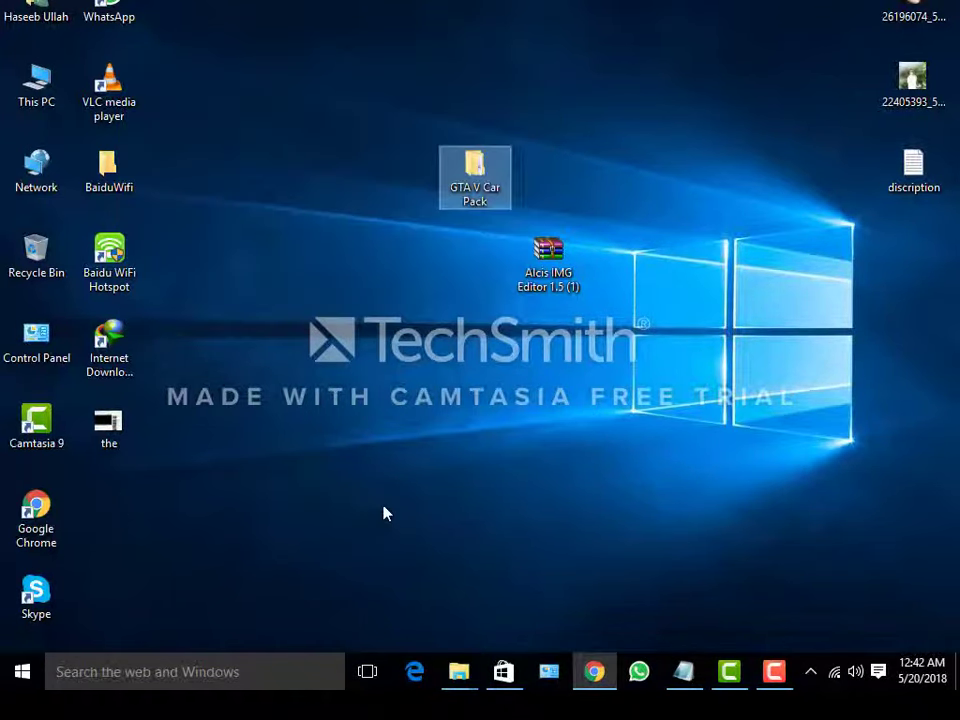
Switch to Chrome and view the CLEO 4 auto-installer download for San Andreas, then return to the desktop.
{"action": "left_click", "coordinate": [580, 680]}
{"action": "left_click", "coordinate": [590, 675]}
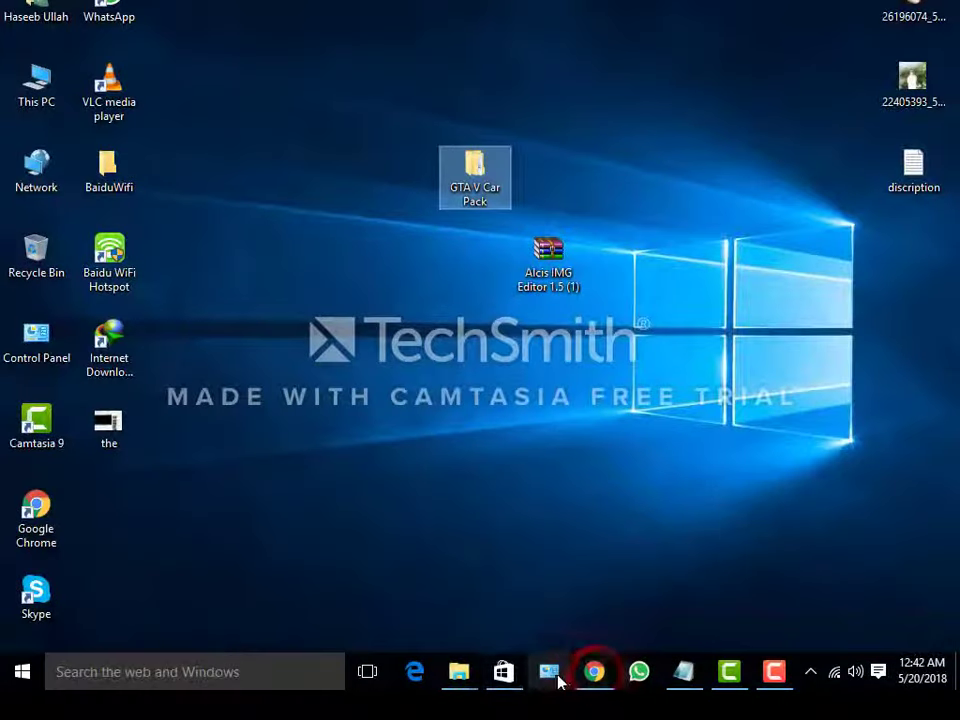
{"action": "left_click", "coordinate": [610, 677]}
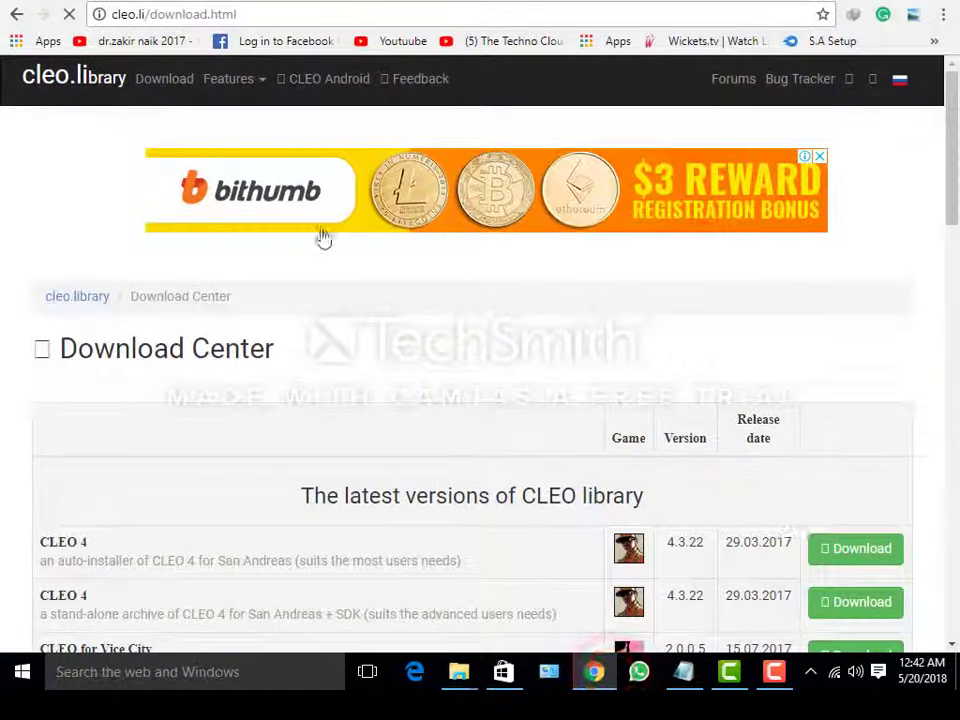
{"action": "scroll", "coordinate": [386, 302], "scroll_direction": "down", "scroll_amount": 3}
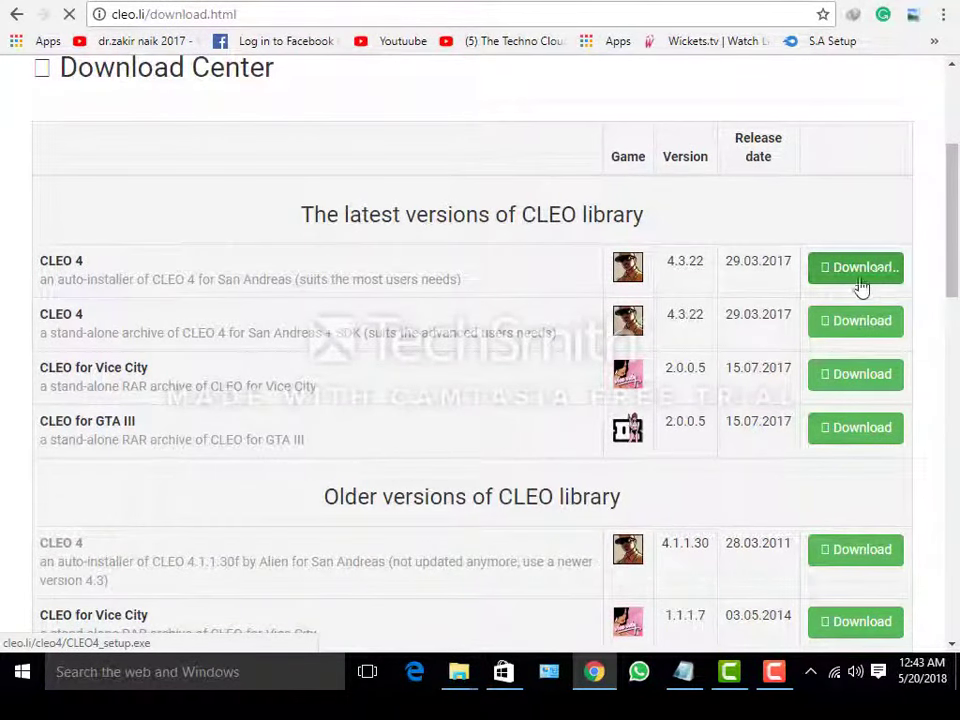
{"action": "key", "text": "super+d"}
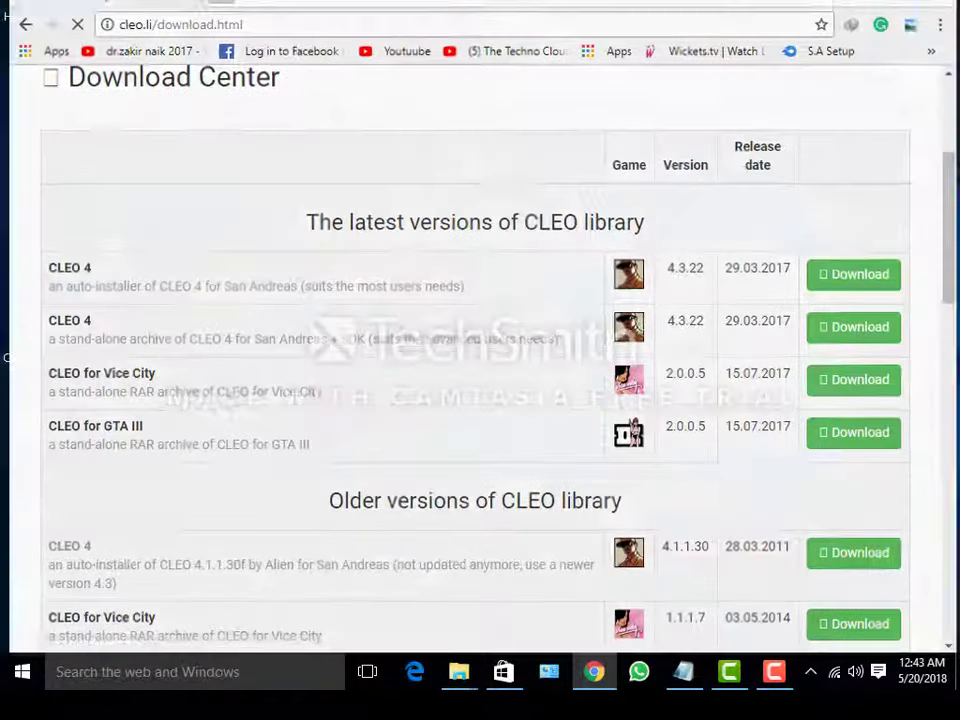
Copy CLEO4_setup from the Gta SA Mods folder to the desktop and minimize the folder window.
{"action": "left_click", "coordinate": [470, 674]}
{"action": "left_click", "coordinate": [519, 580]}
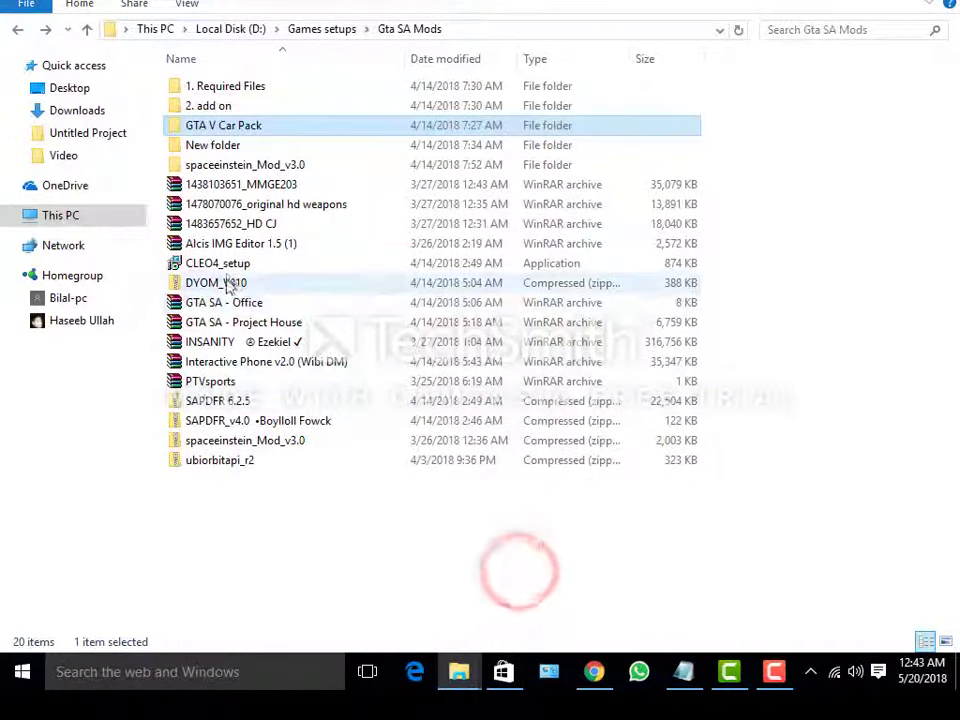
{"action": "left_click", "coordinate": [229, 266]}
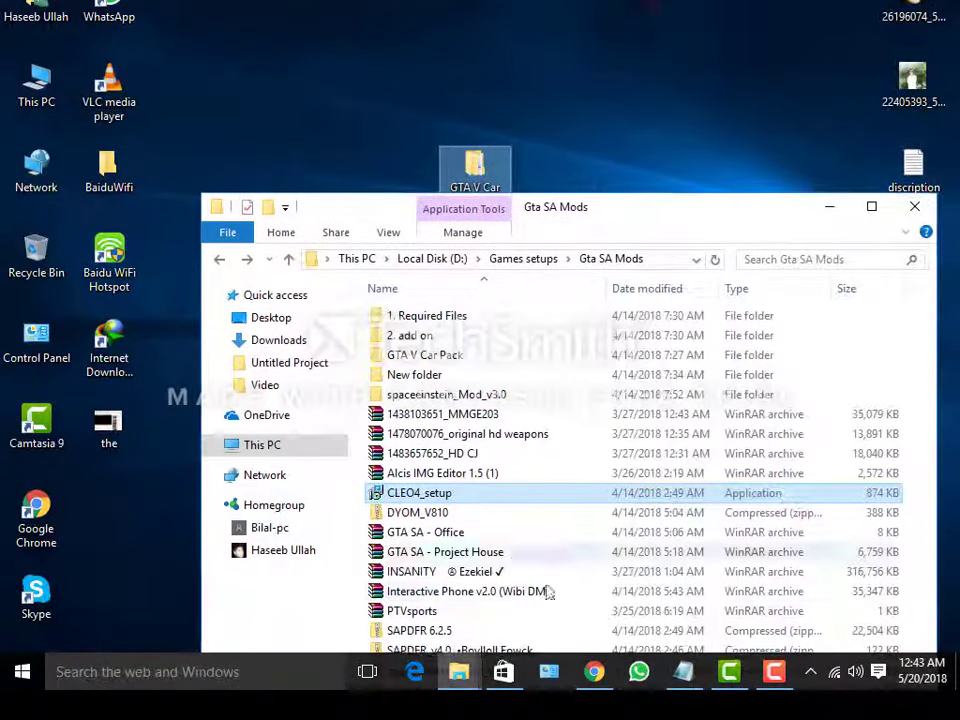
{"action": "left_click_drag", "start_coordinate": [489, 495], "coordinate": [650, 165]}
{"action": "left_click", "coordinate": [831, 207]}
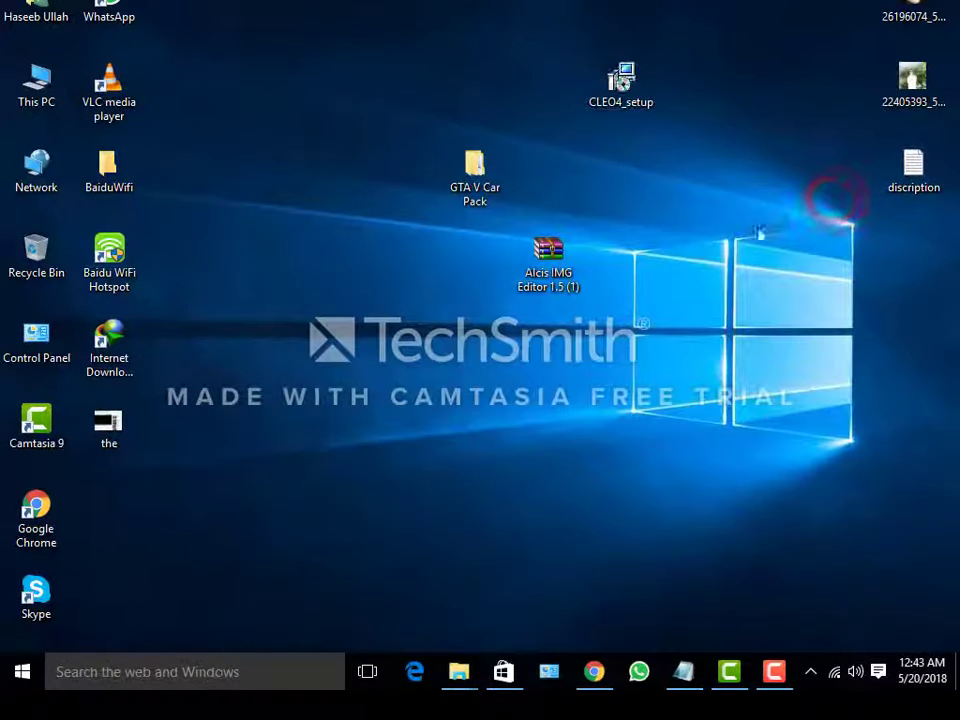
{"action": "left_click_drag", "start_coordinate": [759, 100], "coordinate": [409, 565]}
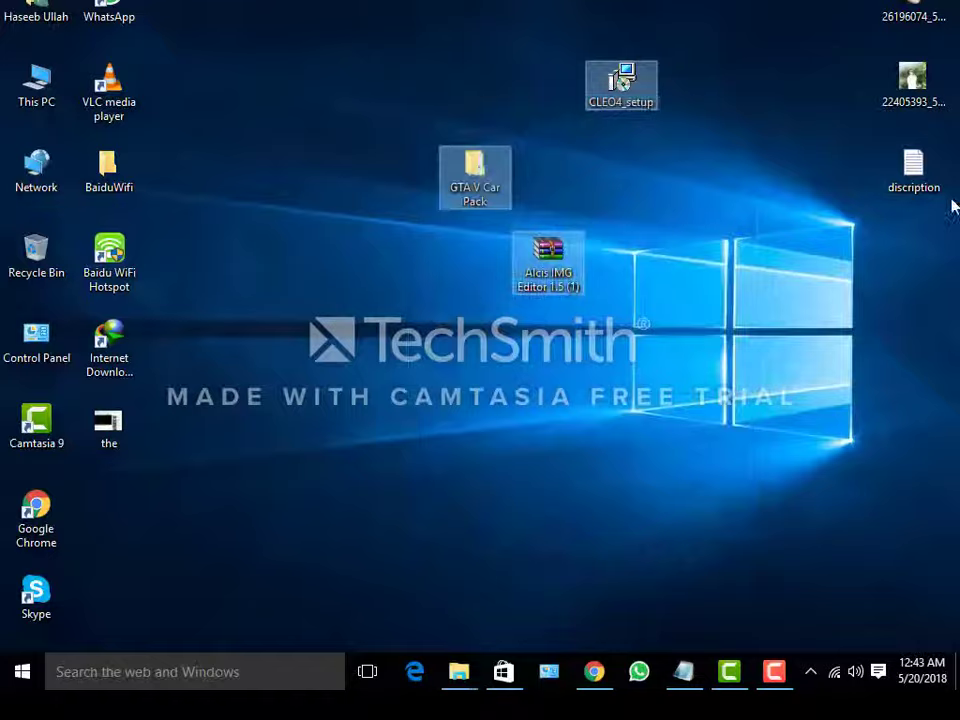
{"action": "left_click", "coordinate": [740, 148]}
Launch CLEO4_setup with English as the setup language and continue past the information page.
{"action": "double_click", "coordinate": [643, 92]}
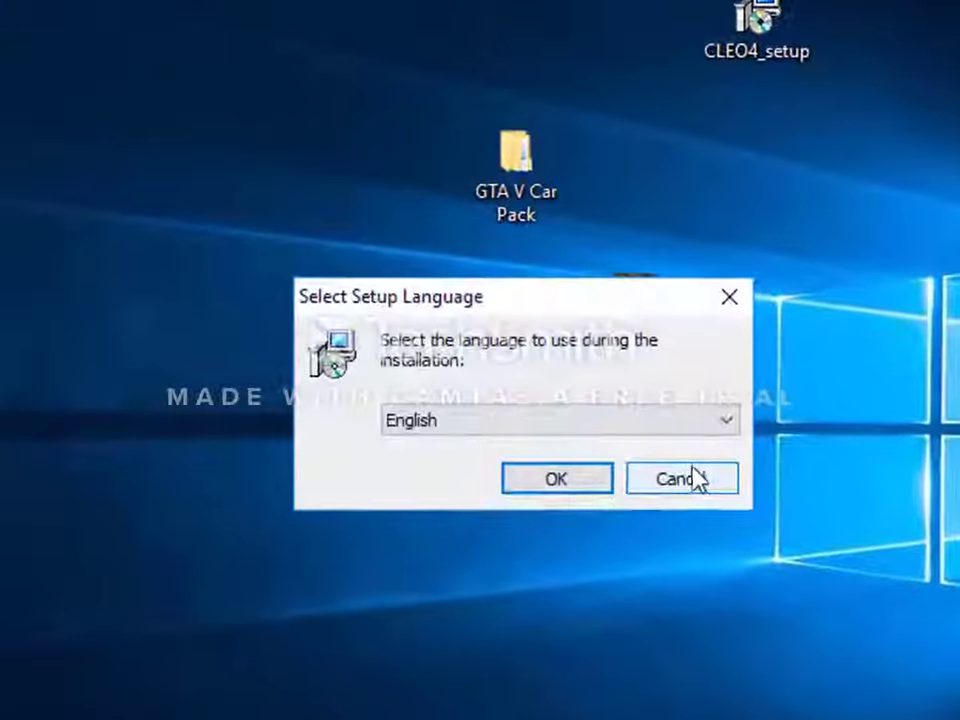
{"action": "left_click", "coordinate": [533, 484]}
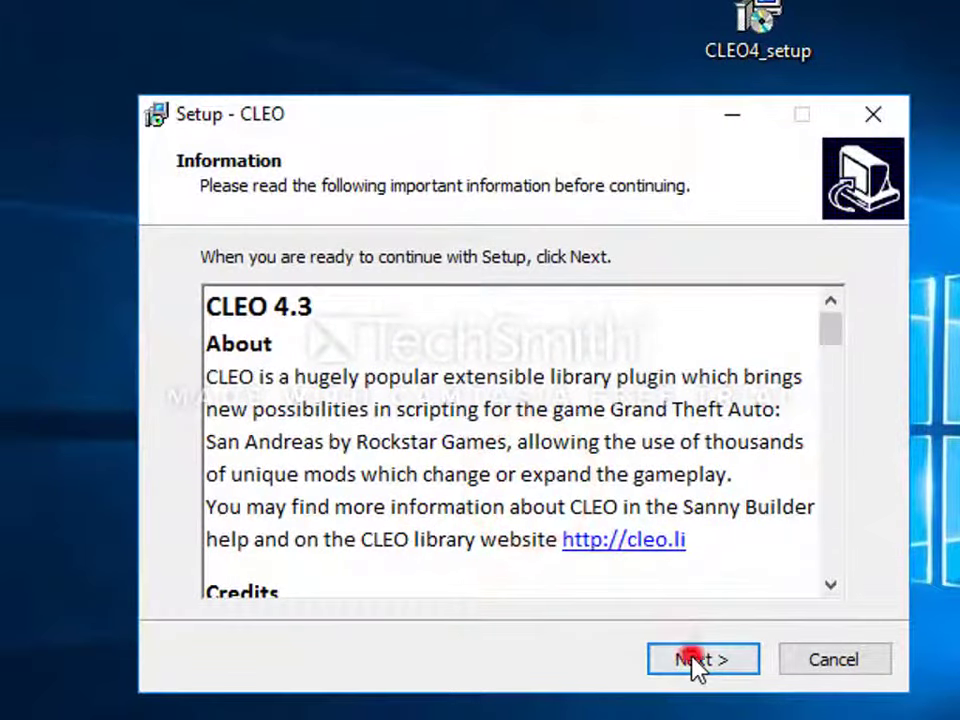
{"action": "left_click", "coordinate": [697, 660]}
Set the San Andreas location to D:\Games setups\S.A Setup\New folder and proceed with the full installation setup.
{"action": "left_click", "coordinate": [790, 304]}
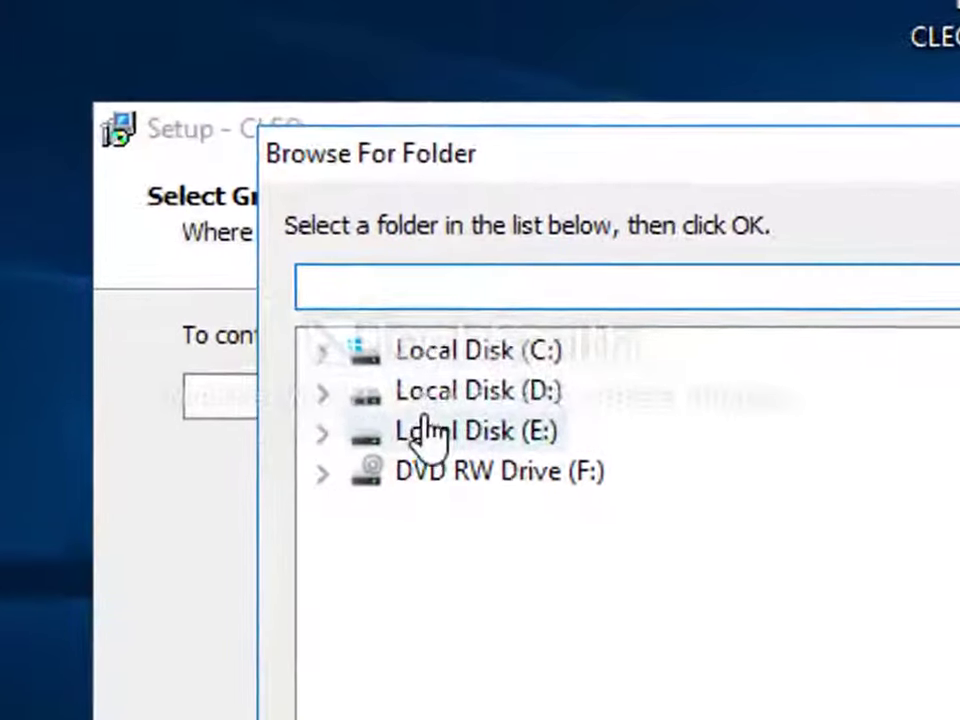
{"action": "left_click", "coordinate": [368, 298]}
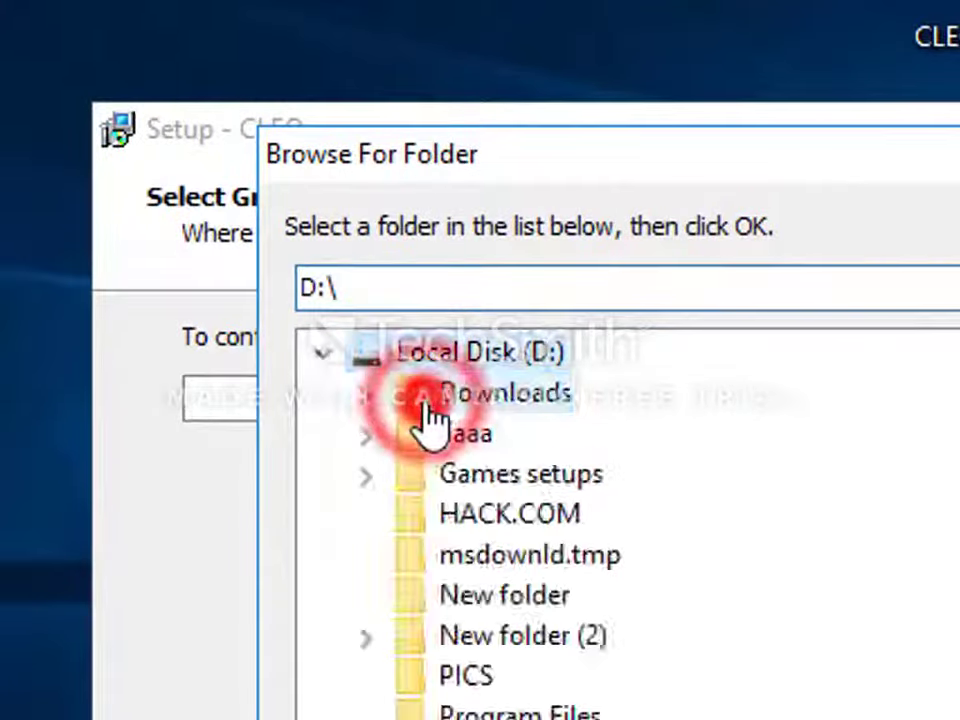
{"action": "left_click", "coordinate": [422, 395]}
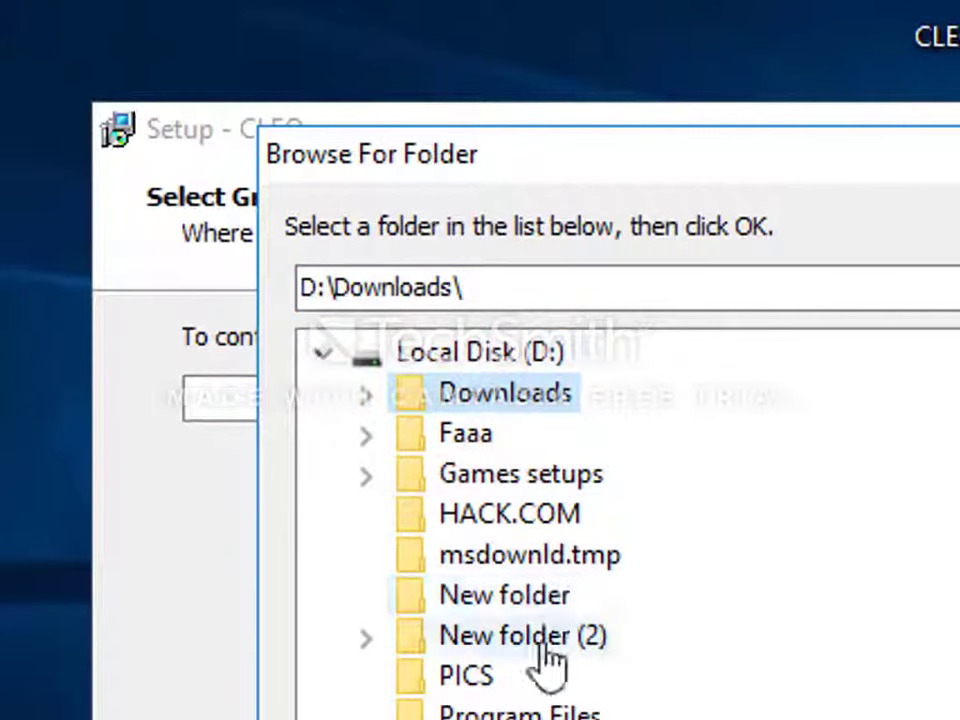
{"action": "left_click", "coordinate": [530, 472]}
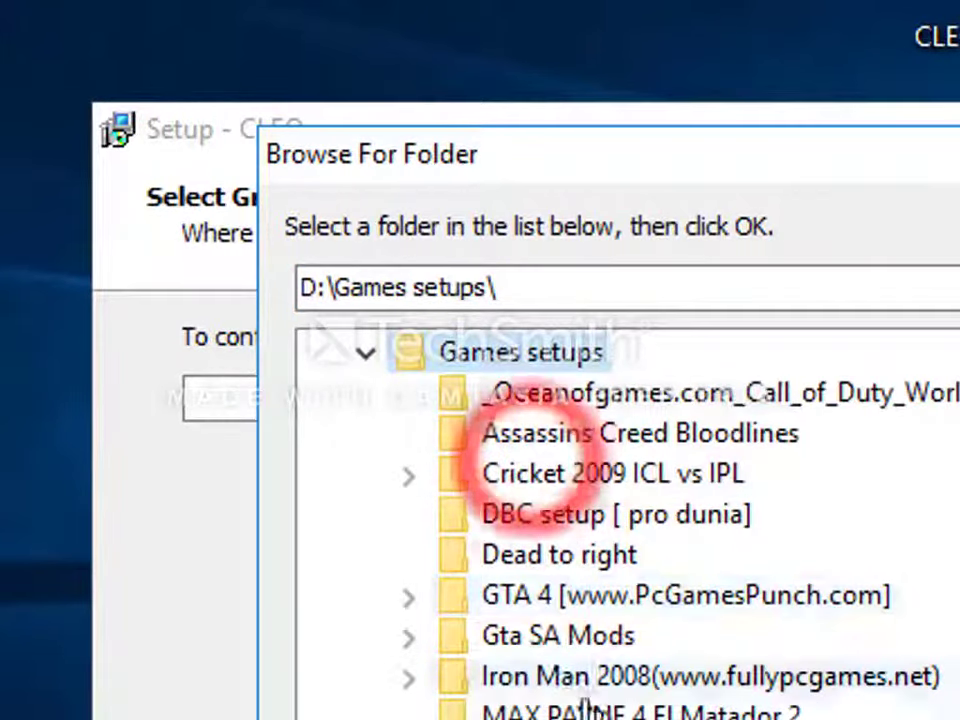
{"action": "key", "text": "s"}
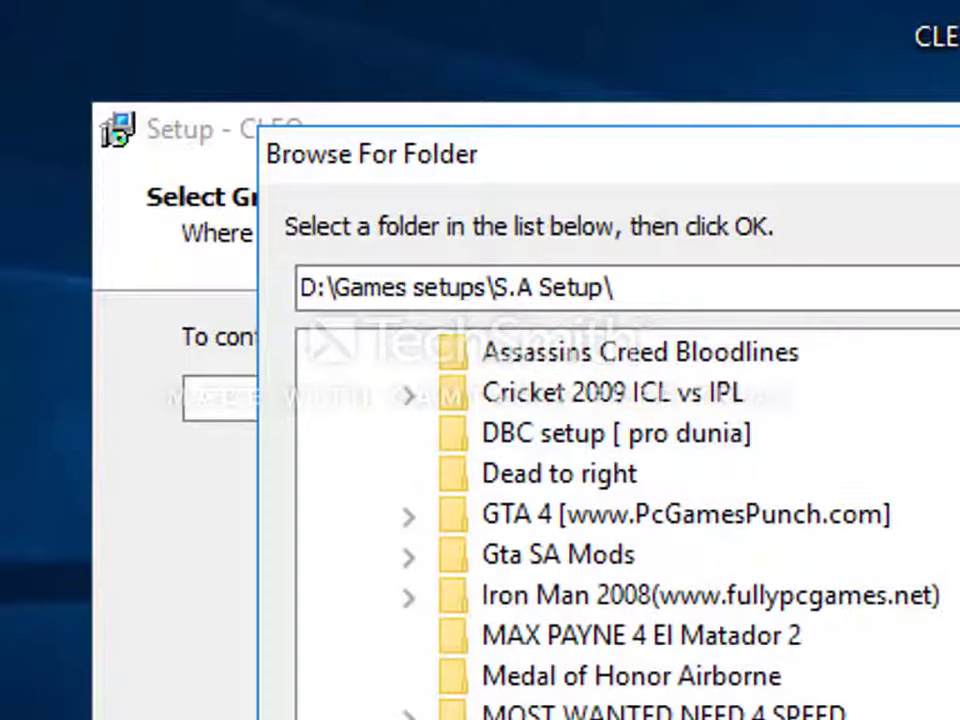
{"action": "left_click", "coordinate": [537, 712]}
{"action": "key", "text": "s"}
{"action": "left_click", "coordinate": [557, 712]}
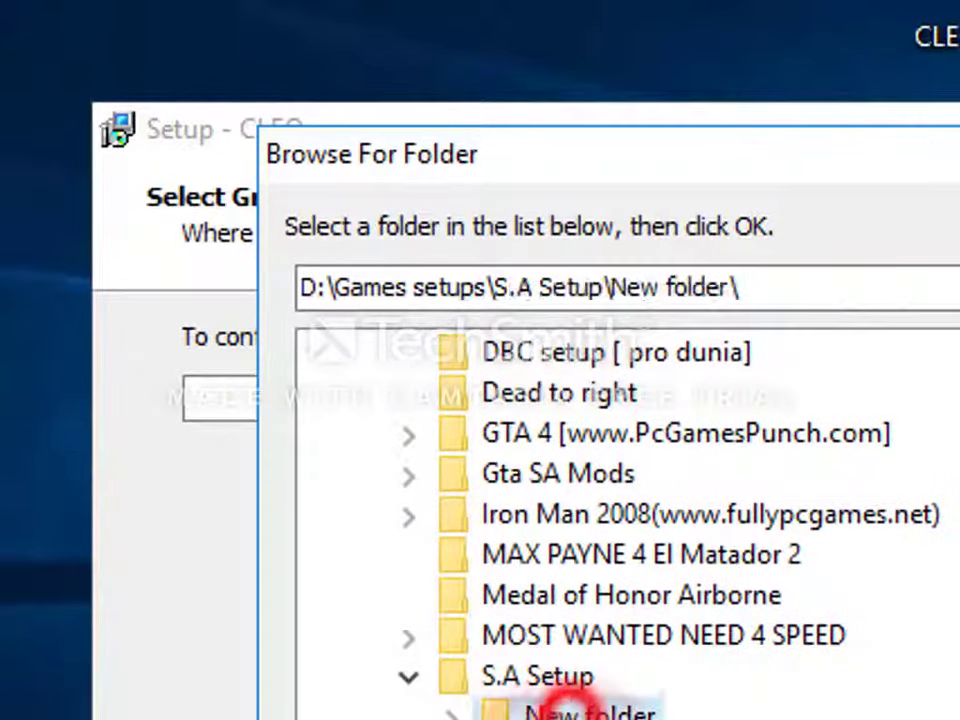
{"action": "key", "text": "Return"}
{"action": "left_click", "coordinate": [850, 698]}
{"action": "left_click", "coordinate": [872, 692]}
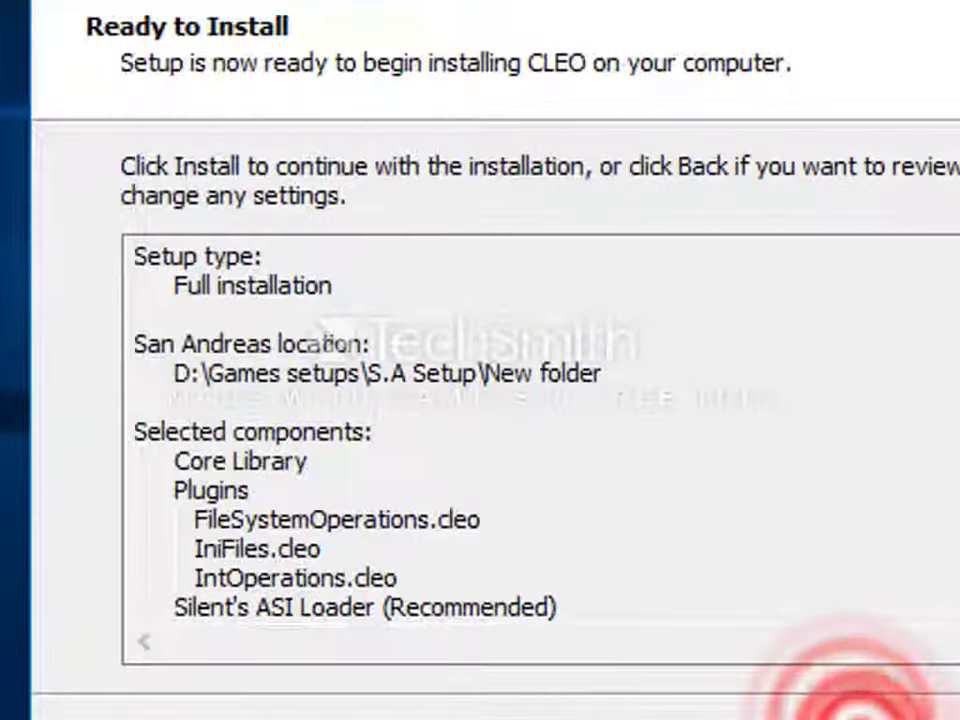
Install CLEO and finish the setup with both the ASI Loader and CLEO ReadMe viewing options turned off.
{"action": "left_click", "coordinate": [860, 692]}
{"action": "left_click", "coordinate": [850, 715]}
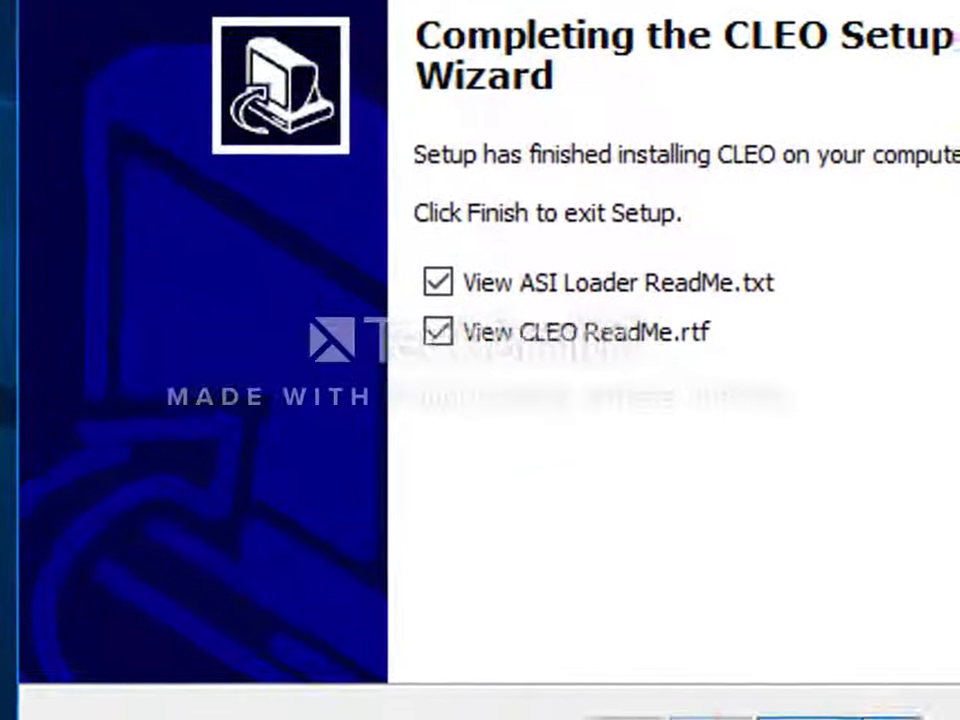
{"action": "left_click", "coordinate": [400, 208]}
{"action": "left_click", "coordinate": [400, 160]}
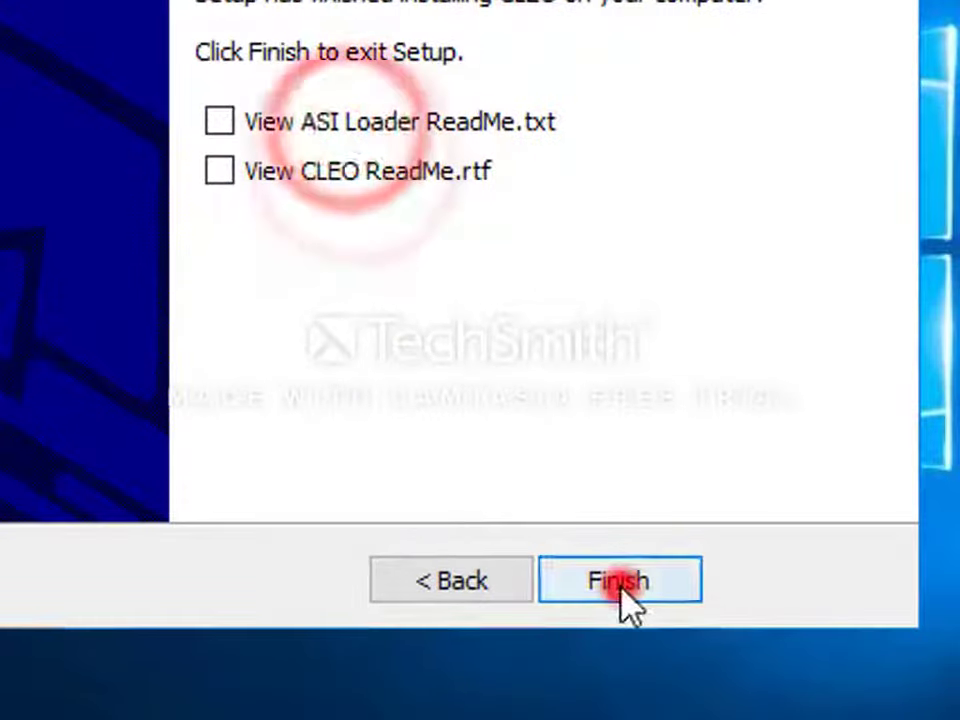
{"action": "left_click", "coordinate": [670, 620]}
Extract the Alci's IMG Editor 1.5 folder from its RAR archive onto the desktop and close WinRAR.
{"action": "double_click", "coordinate": [572, 88]}
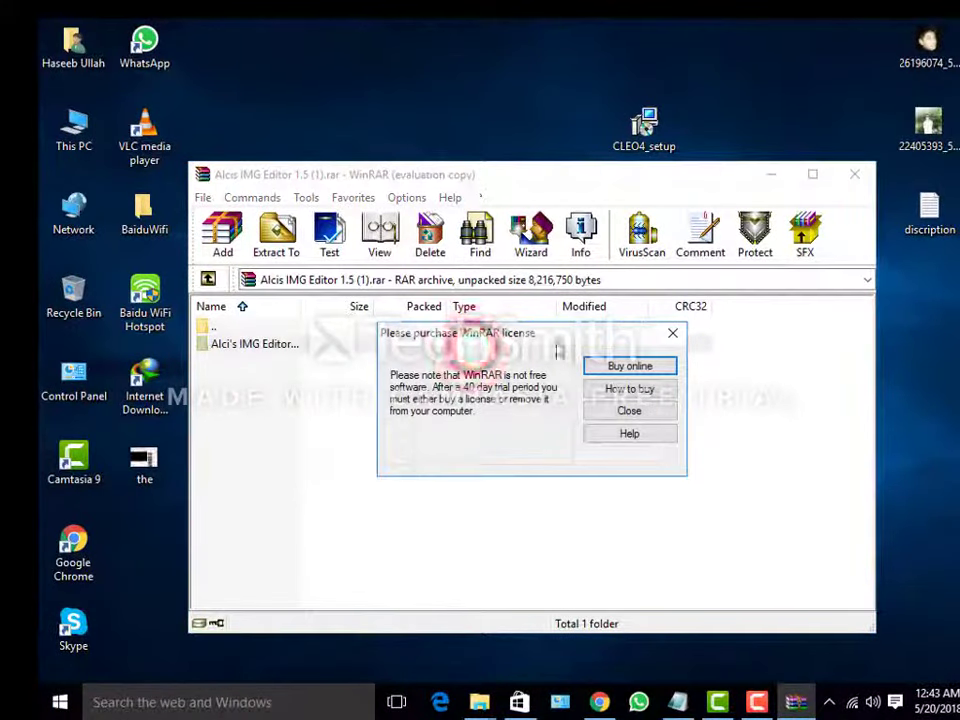
{"action": "left_click", "coordinate": [669, 338]}
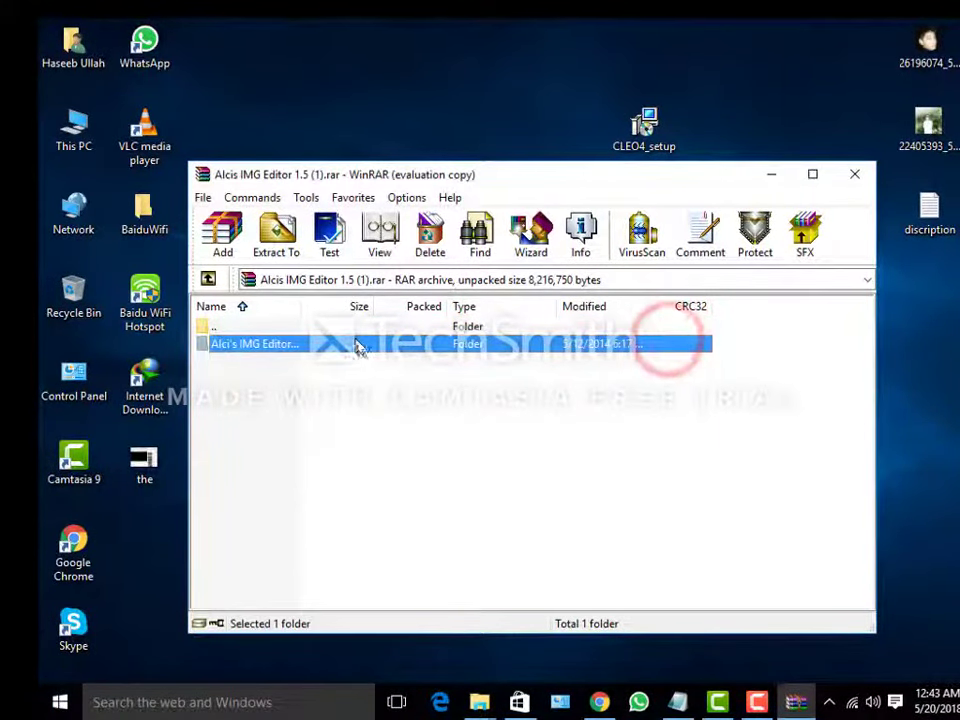
{"action": "left_click_drag", "start_coordinate": [456, 108], "coordinate": [450, 100]}
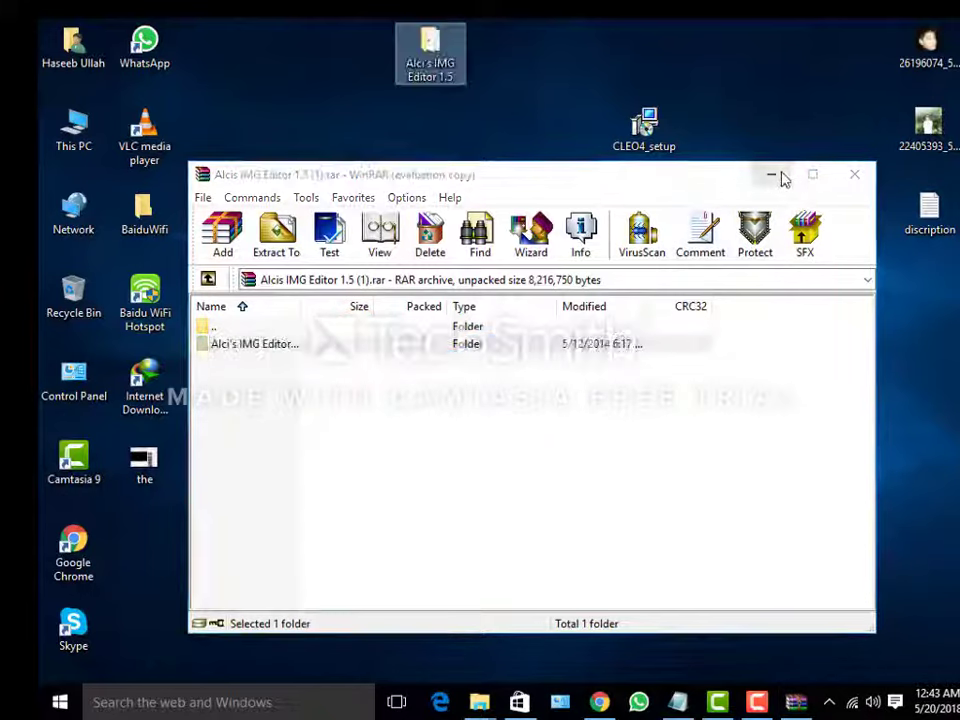
{"action": "left_click", "coordinate": [855, 175]}
Delete the Alcis IMG Editor archive and CLEO4_setup from the desktop, and move the GTA V Car Pack folder beside Alci's IMG Editor 1.5.
{"action": "left_click", "coordinate": [572, 300]}
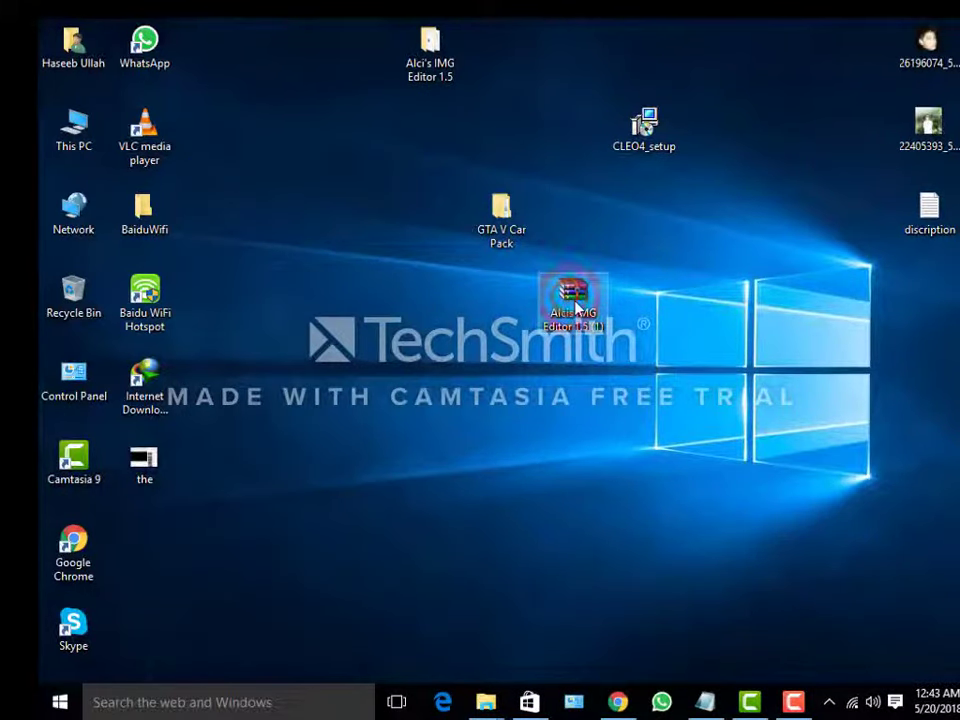
{"action": "left_click", "coordinate": [664, 146]}
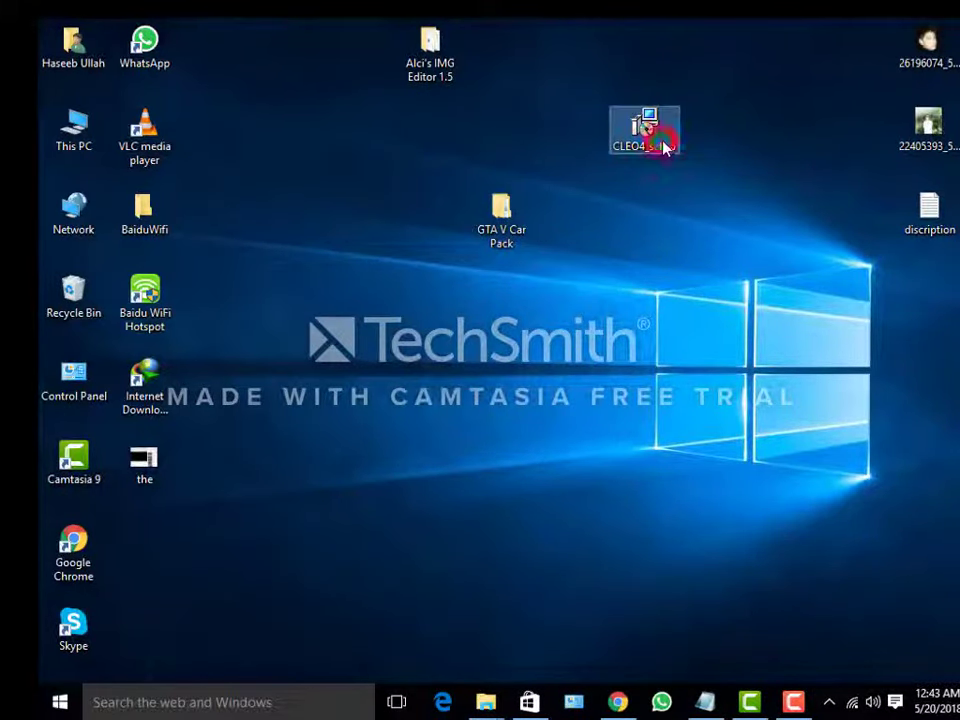
{"action": "key", "text": "Delete"}
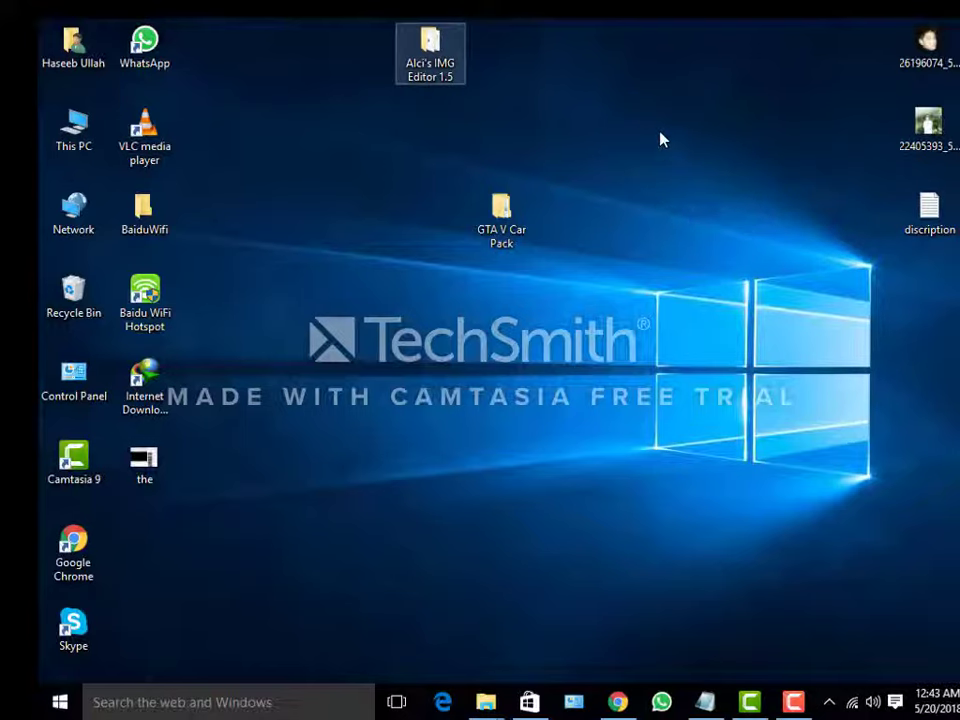
{"action": "left_click_drag", "start_coordinate": [511, 245], "coordinate": [515, 72]}
{"action": "left_click_drag", "start_coordinate": [619, 139], "coordinate": [538, 126]}
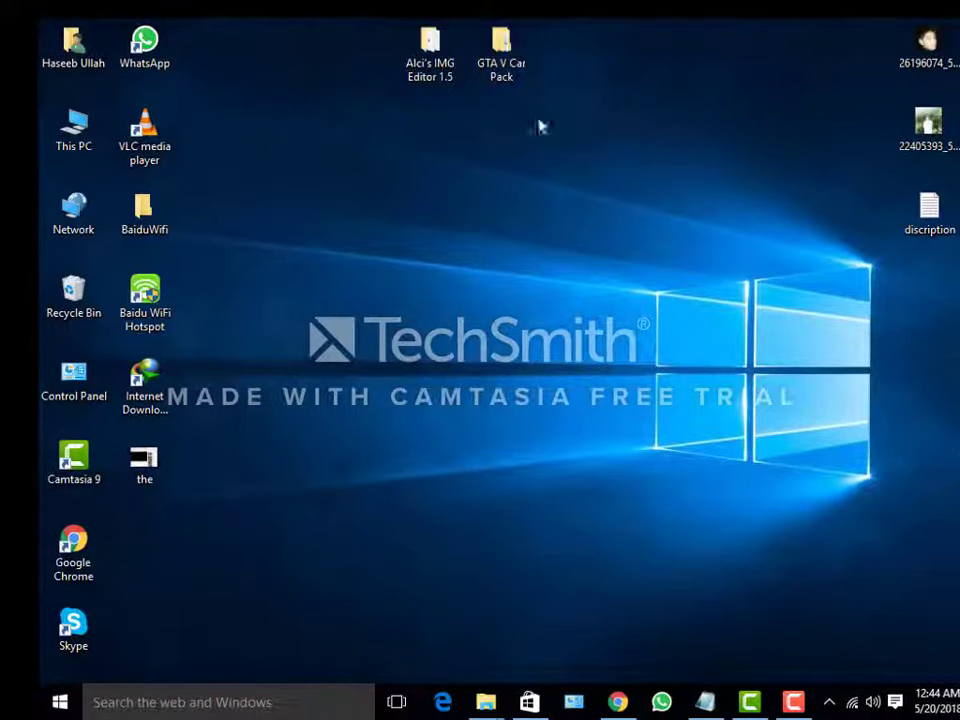
Launch Alci's IMG Editor 1.5 from its extracted desktop folder.
{"action": "double_click", "coordinate": [440, 48]}
{"action": "left_click", "coordinate": [300, 139]}
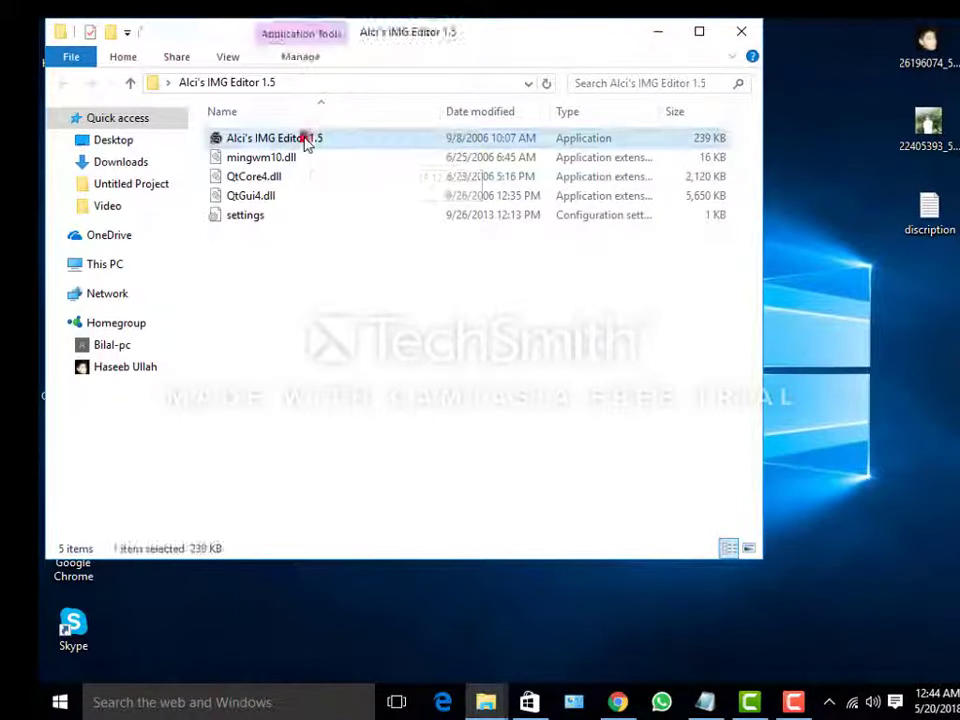
{"action": "double_click", "coordinate": [305, 141]}
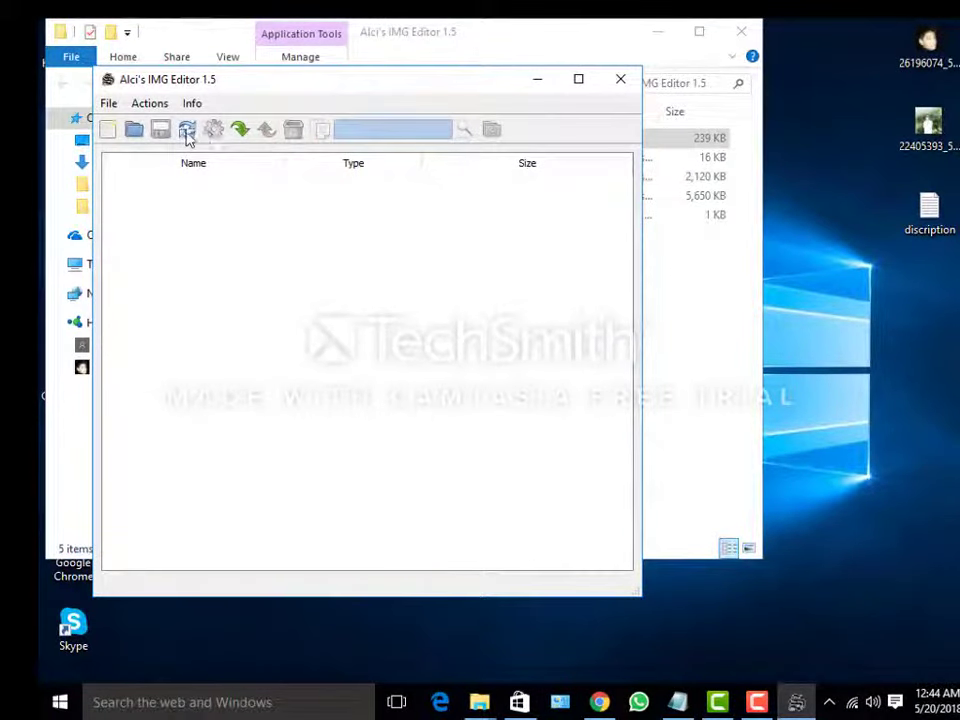
Start opening an IMG archive and browse to the game folder D:\Games setups\S.A Setup\New folder.
{"action": "left_click", "coordinate": [136, 130]}
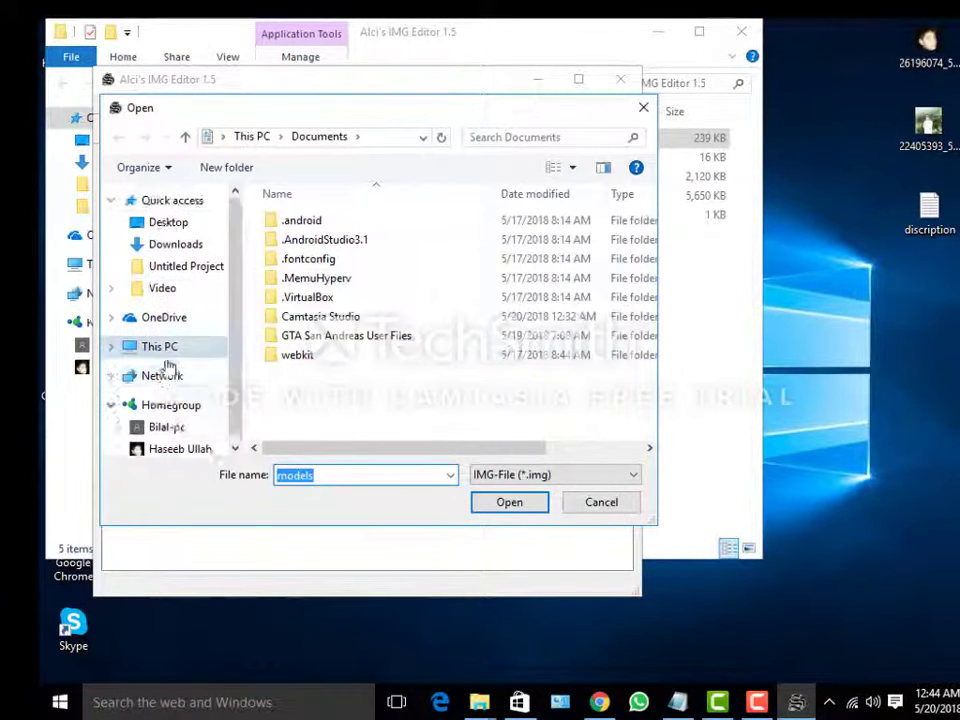
{"action": "left_click", "coordinate": [173, 343]}
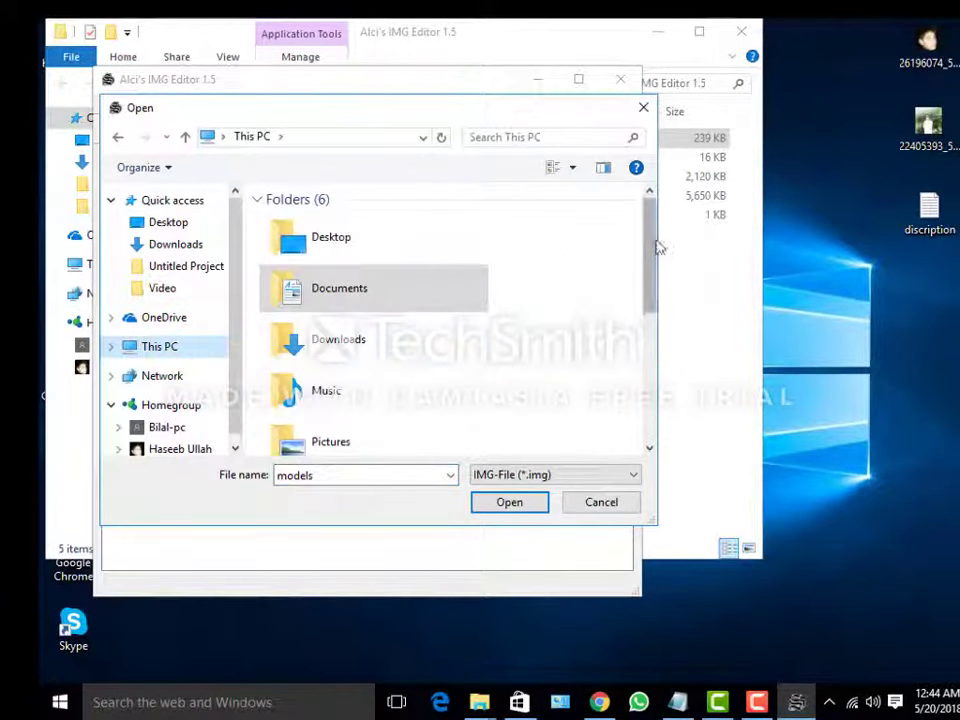
{"action": "left_click_drag", "start_coordinate": [656, 246], "coordinate": [654, 255]}
{"action": "double_click", "coordinate": [403, 409]}
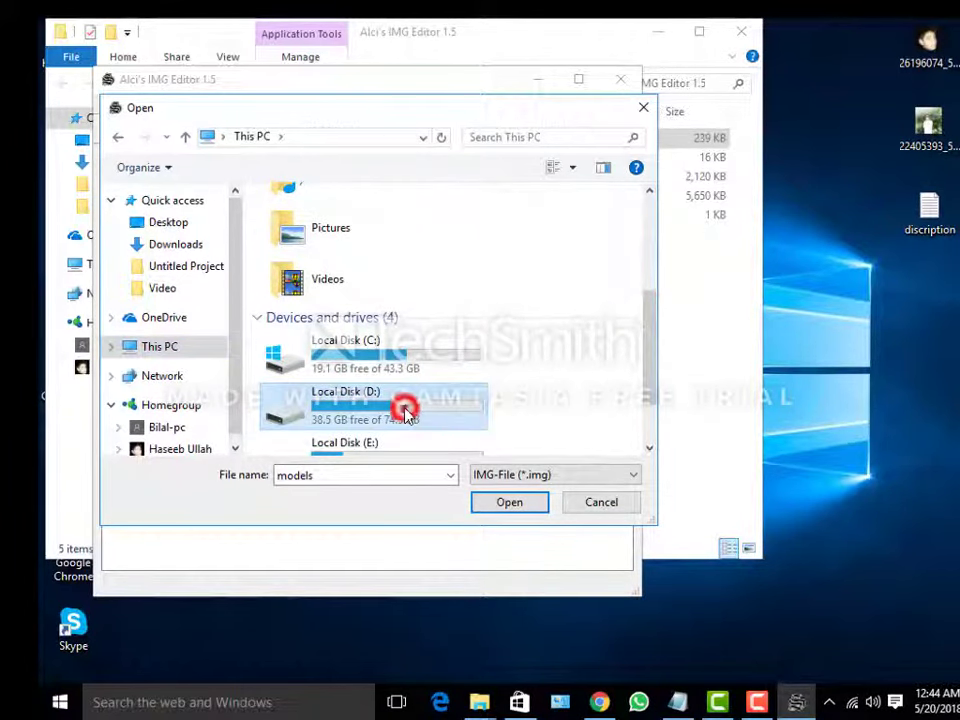
{"action": "double_click", "coordinate": [334, 259]}
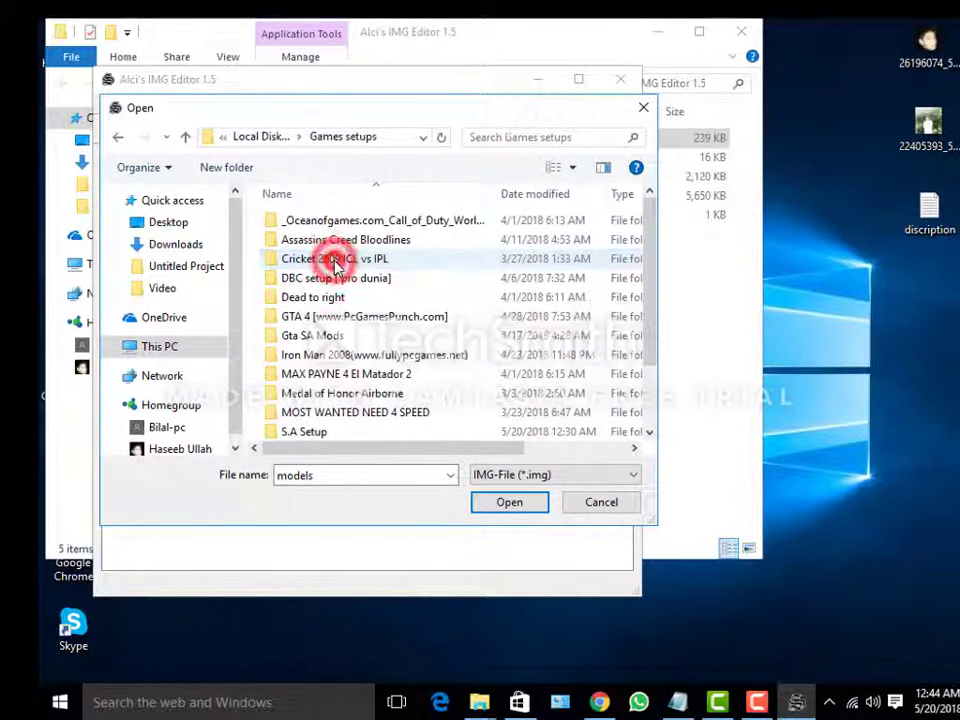
{"action": "scroll", "coordinate": [395, 360], "scroll_direction": "down", "scroll_amount": 2}
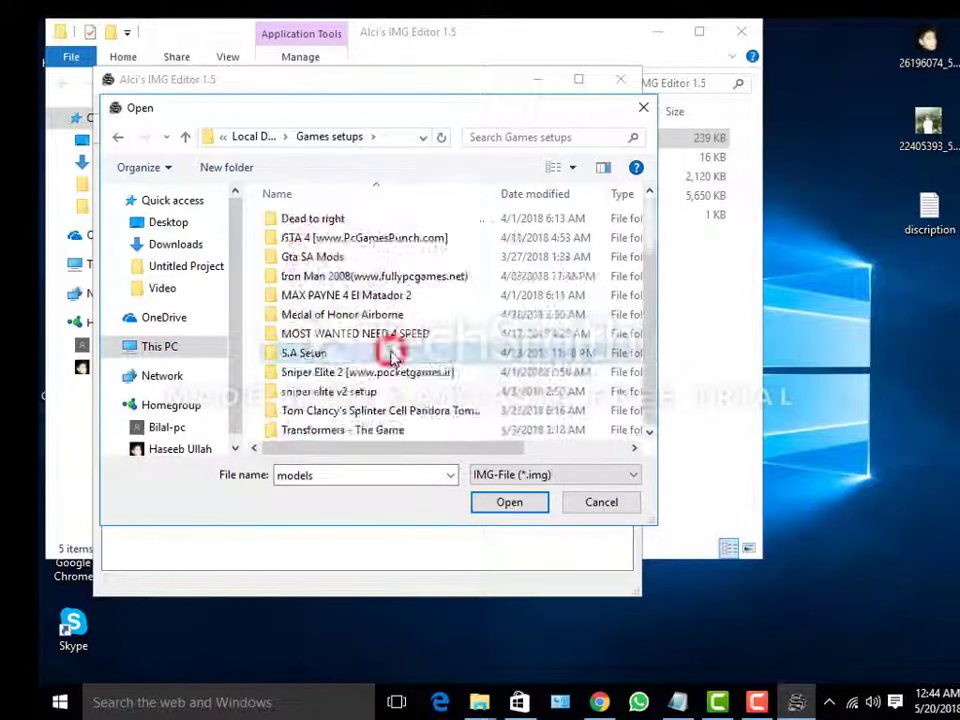
{"action": "double_click", "coordinate": [308, 348]}
{"action": "double_click", "coordinate": [360, 224]}
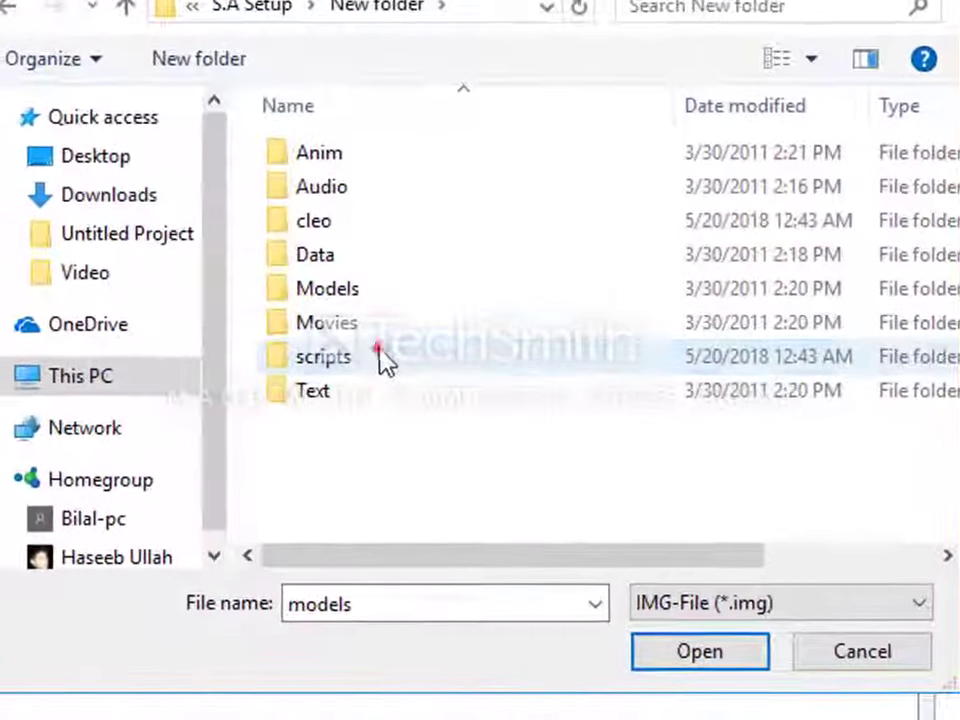
Open the gta3 archive from the game's Models folder in the editor.
{"action": "left_click", "coordinate": [381, 352]}
{"action": "left_click", "coordinate": [410, 288]}
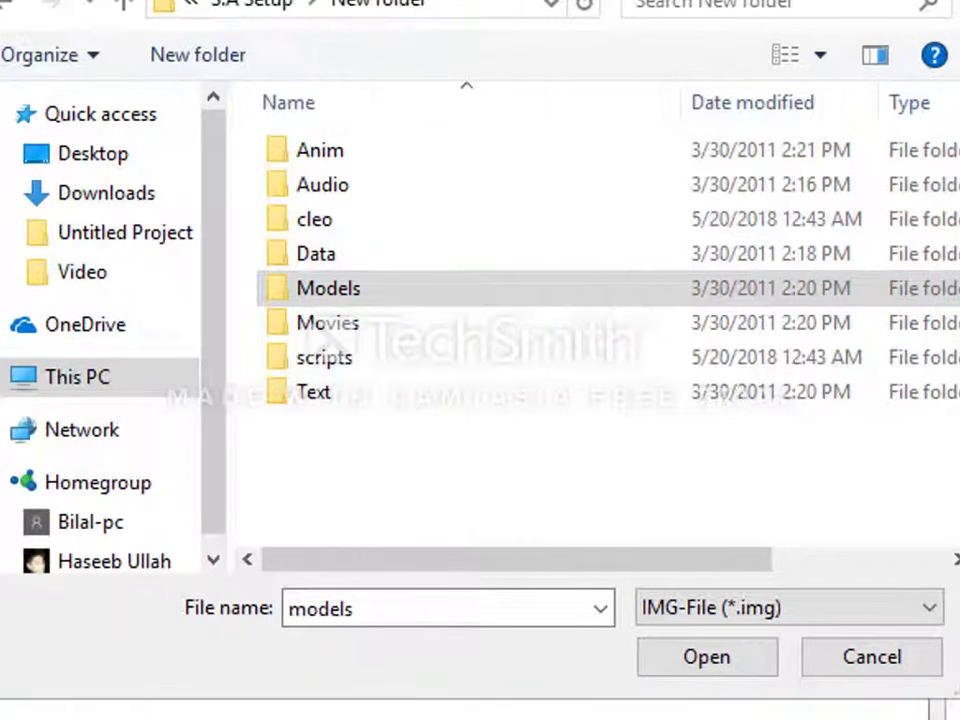
{"action": "double_click", "coordinate": [390, 300]}
{"action": "left_click", "coordinate": [388, 440]}
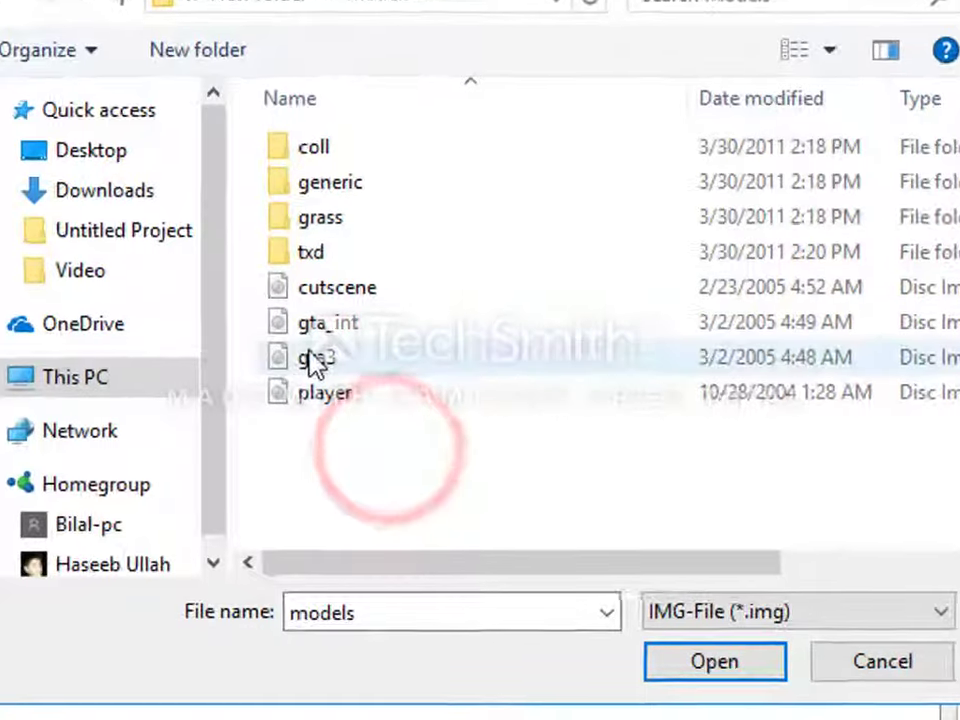
{"action": "double_click", "coordinate": [316, 358]}
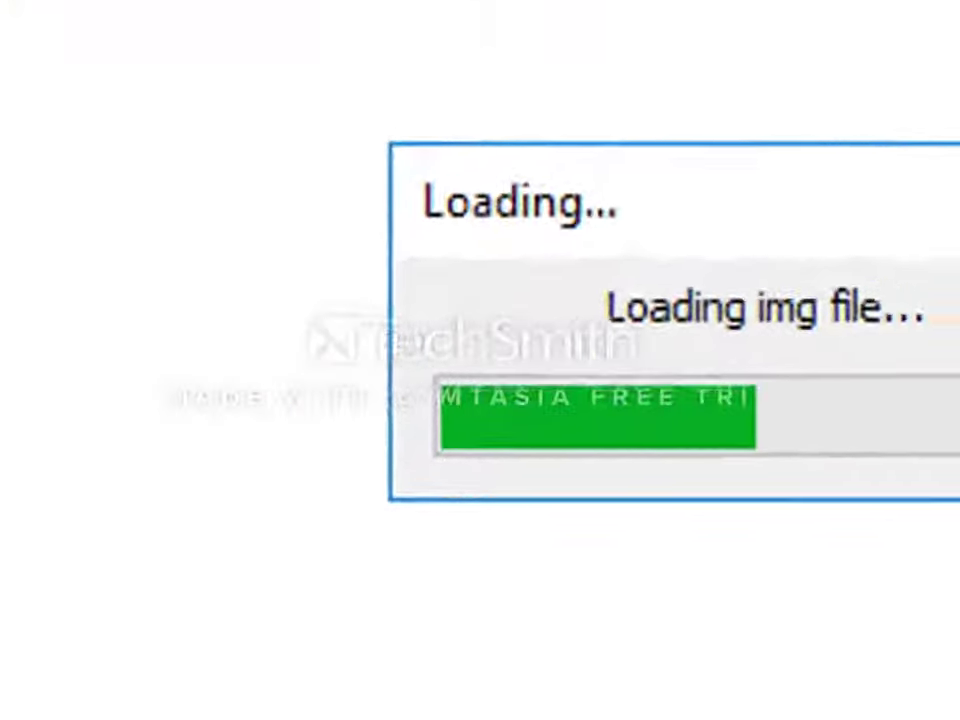
Start importing files into gta3.img and browse to the gta3 folder of the GTA V Car Pack on the desktop.
{"action": "left_click", "coordinate": [236, 132]}
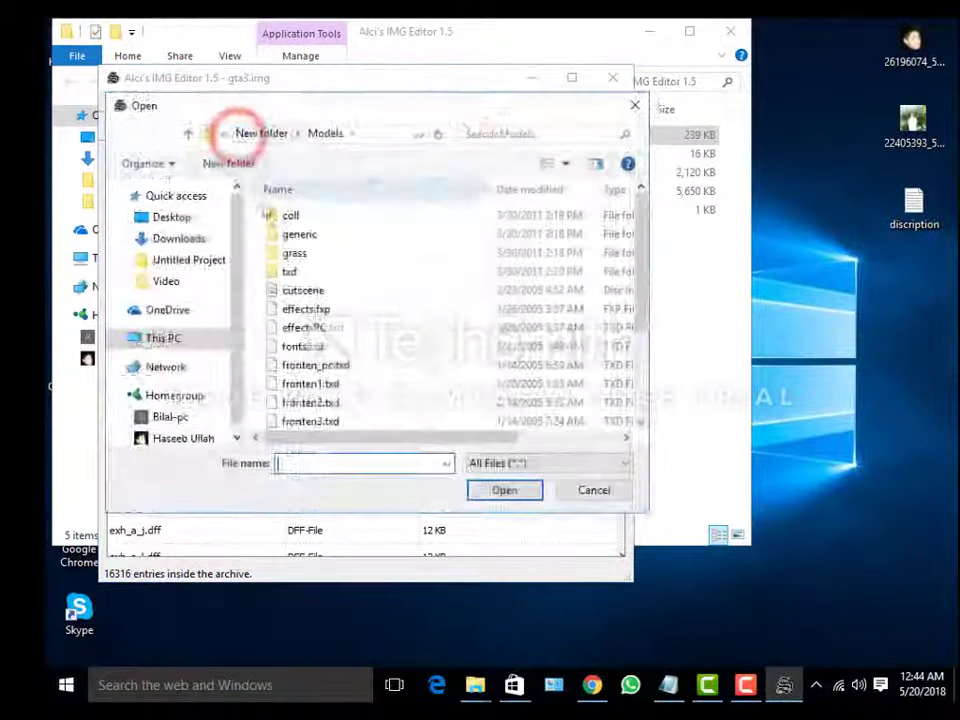
{"action": "left_click", "coordinate": [172, 217]}
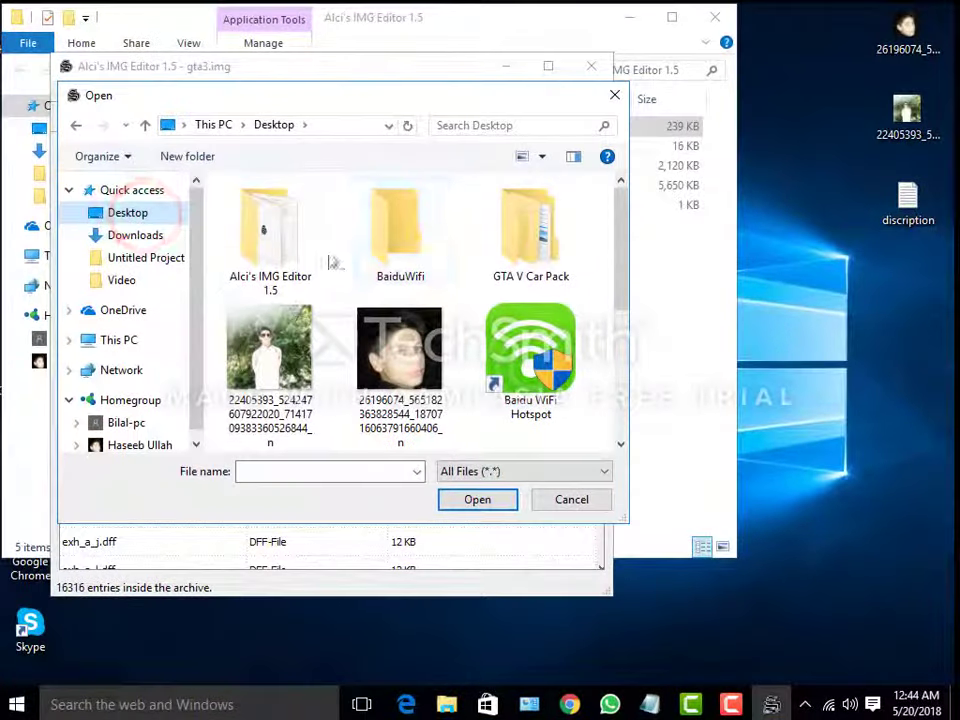
{"action": "double_click", "coordinate": [521, 242]}
{"action": "double_click", "coordinate": [281, 226]}
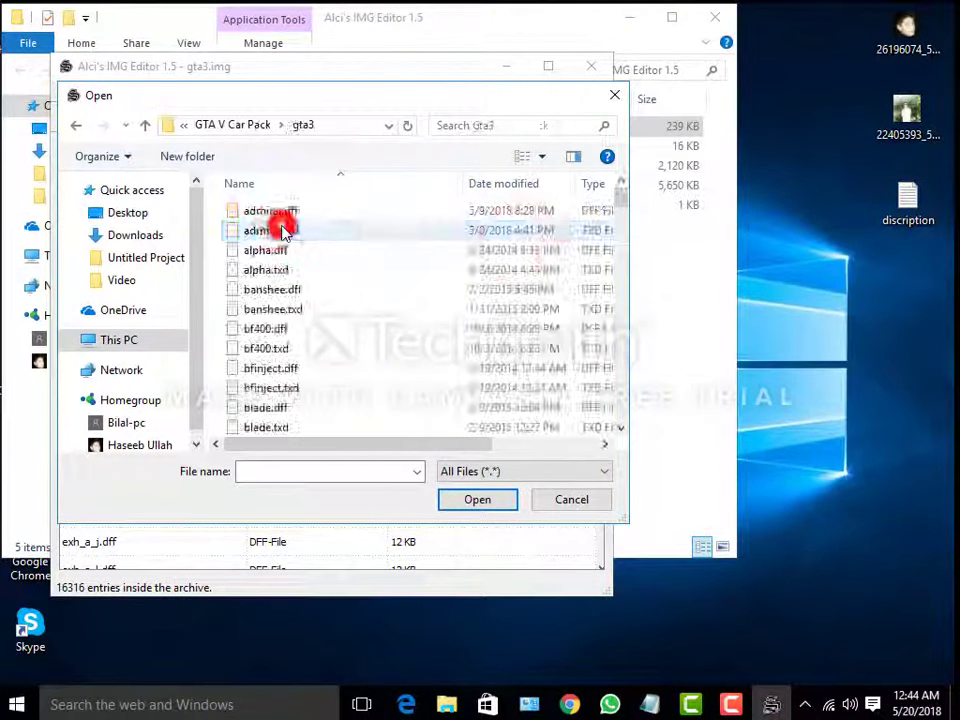
Import all files of the car pack's gta3 folder into gta3.img, save the archive and close the editor.
{"action": "left_click", "coordinate": [522, 157]}
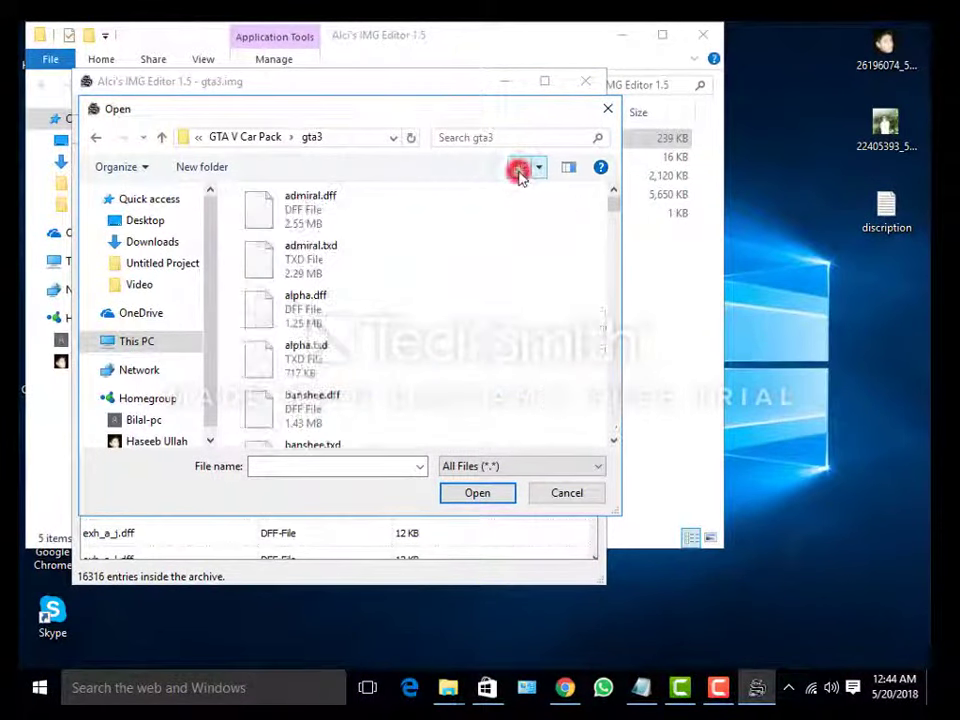
{"action": "left_click", "coordinate": [519, 172]}
{"action": "left_click", "coordinate": [519, 172]}
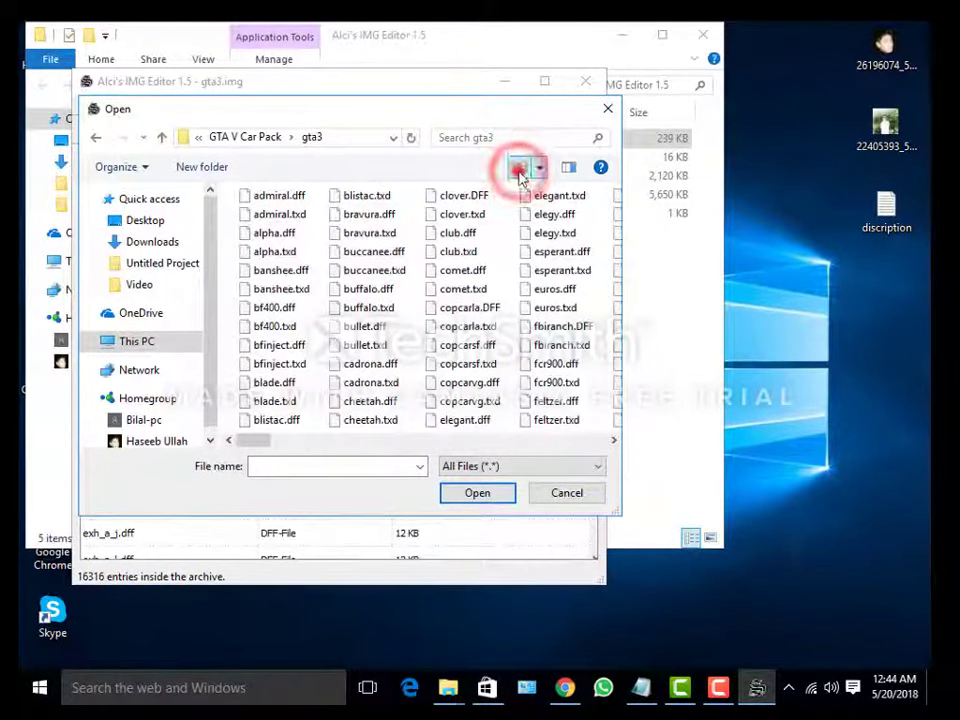
{"action": "left_click", "coordinate": [519, 172]}
{"action": "left_click", "coordinate": [519, 173]}
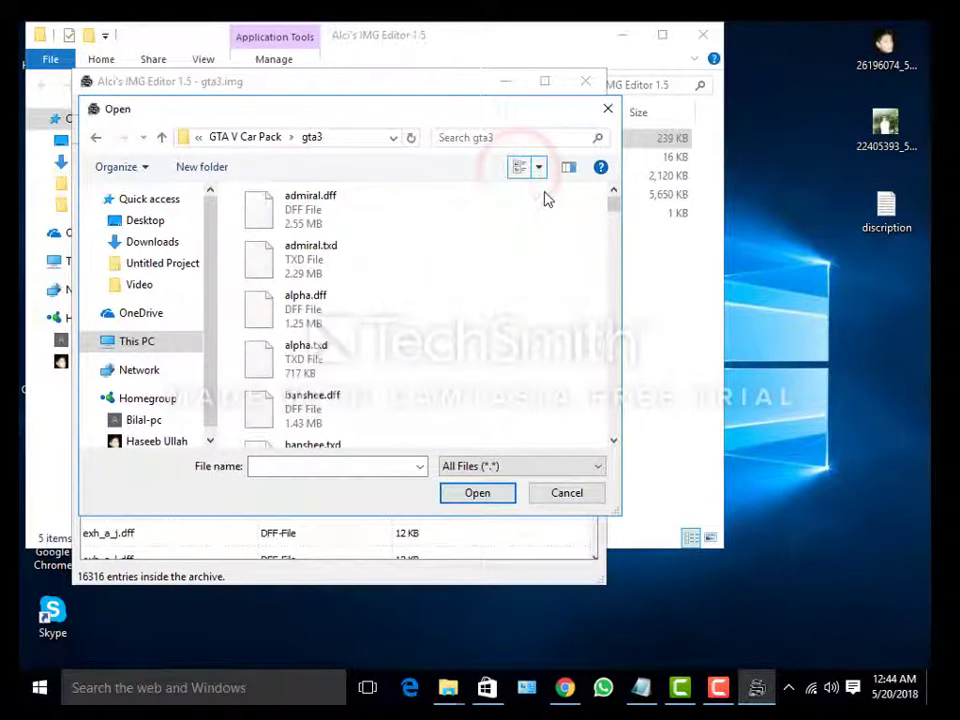
{"action": "left_click_drag", "start_coordinate": [547, 199], "coordinate": [369, 593]}
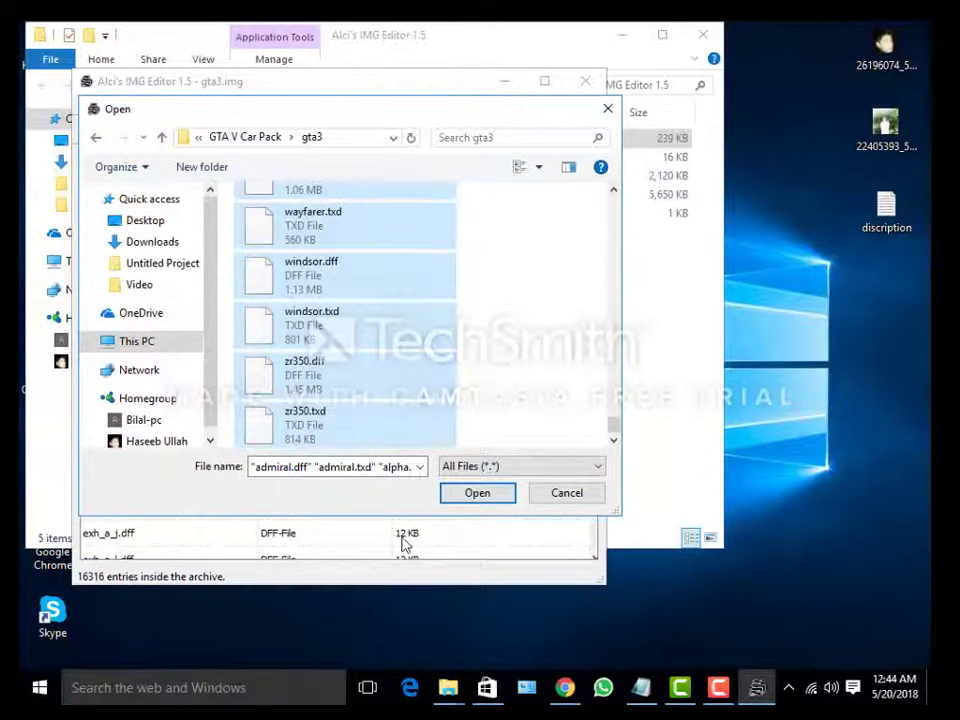
{"action": "left_click", "coordinate": [463, 496]}
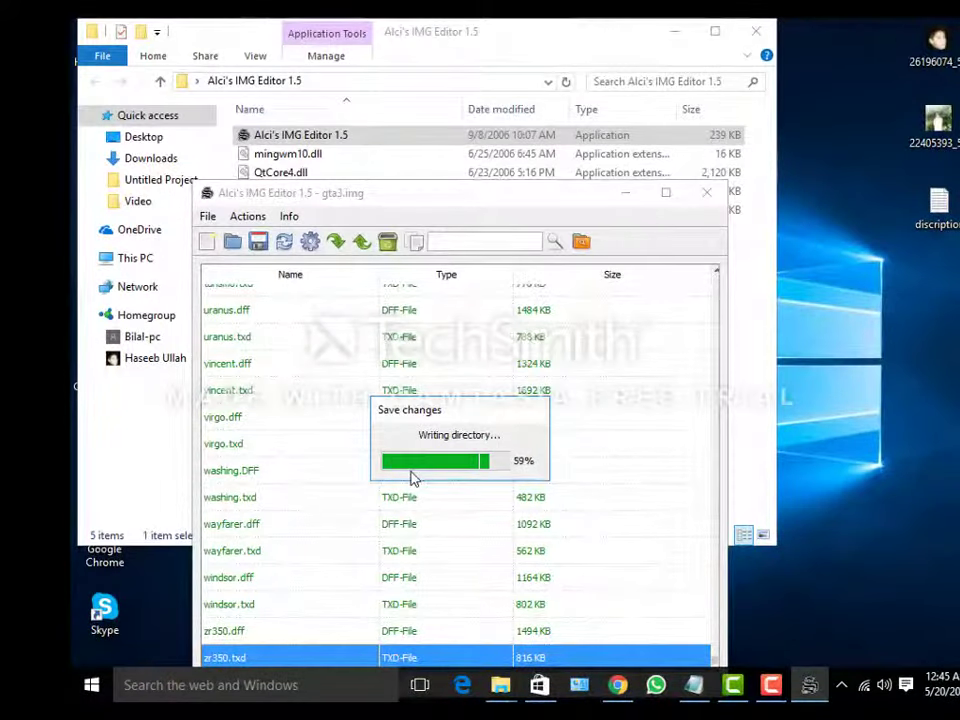
{"action": "left_click", "coordinate": [707, 194]}
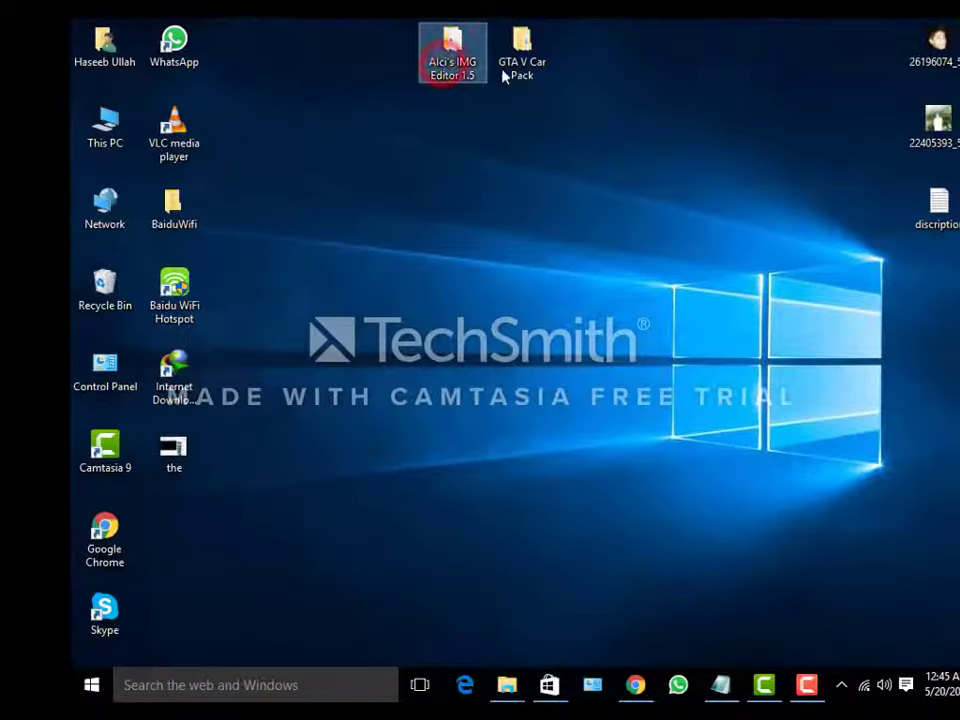
{"action": "double_click", "coordinate": [508, 68]}
{"action": "double_click", "coordinate": [388, 128]}
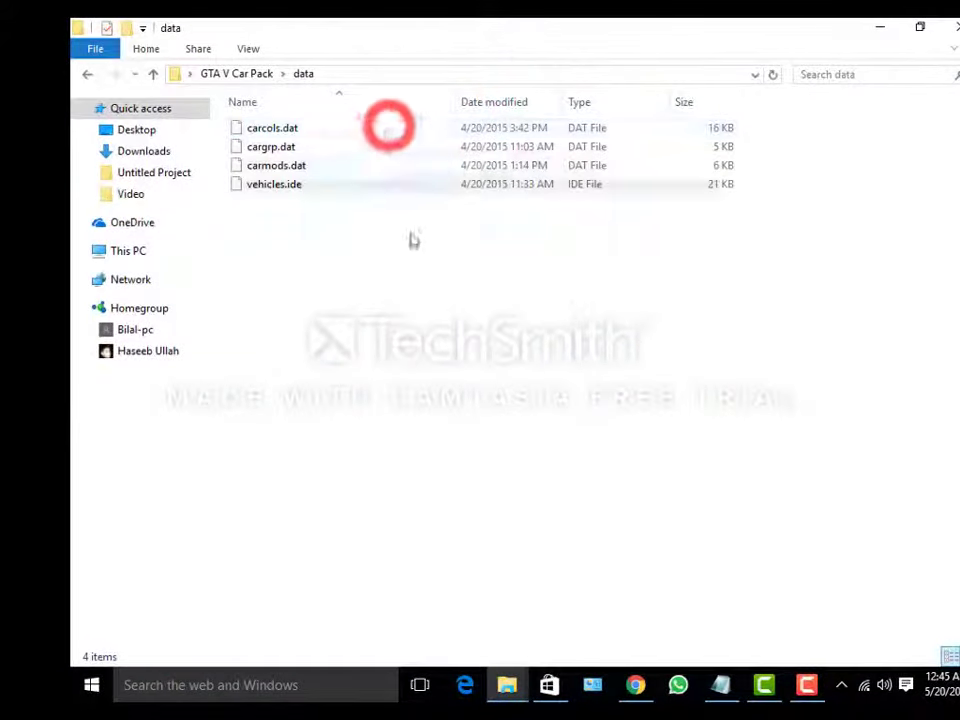
{"action": "left_click_drag", "start_coordinate": [412, 272], "coordinate": [400, 470]}
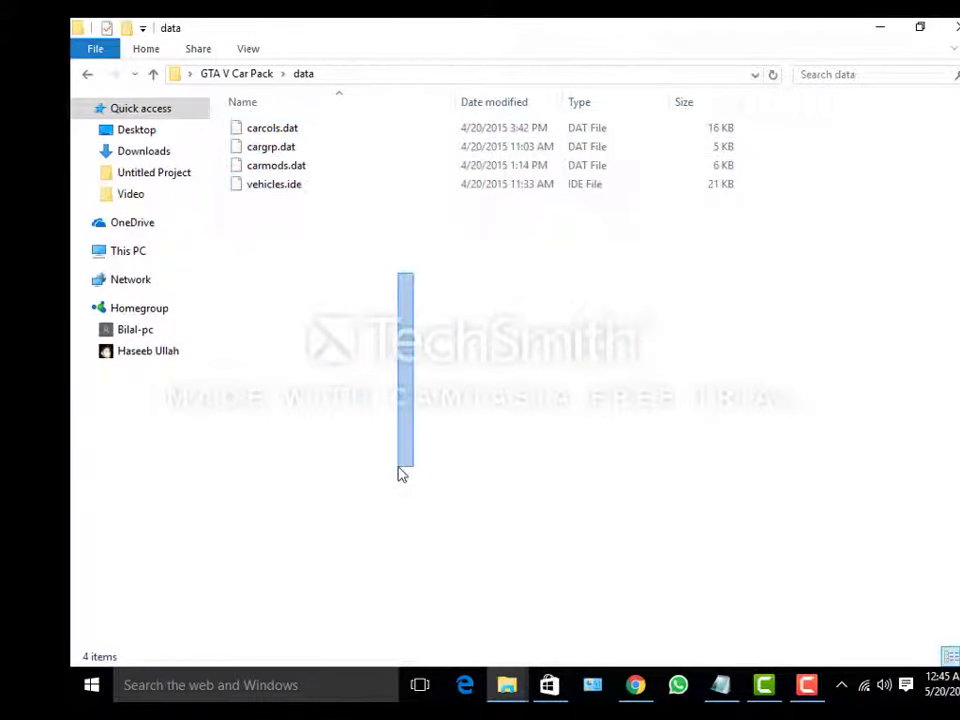
{"action": "left_click", "coordinate": [807, 685]}
{"action": "left_click", "coordinate": [898, 600]}
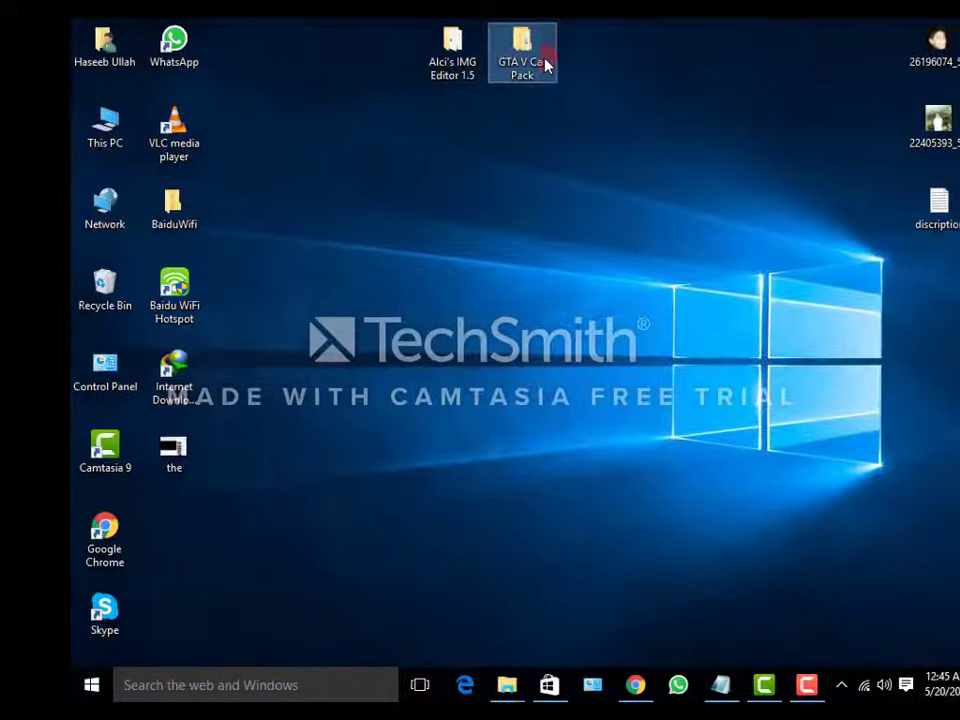
Copy all four files from the data folder of the GTA V Car Pack on the desktop.
{"action": "double_click", "coordinate": [545, 65]}
{"action": "double_click", "coordinate": [257, 130]}
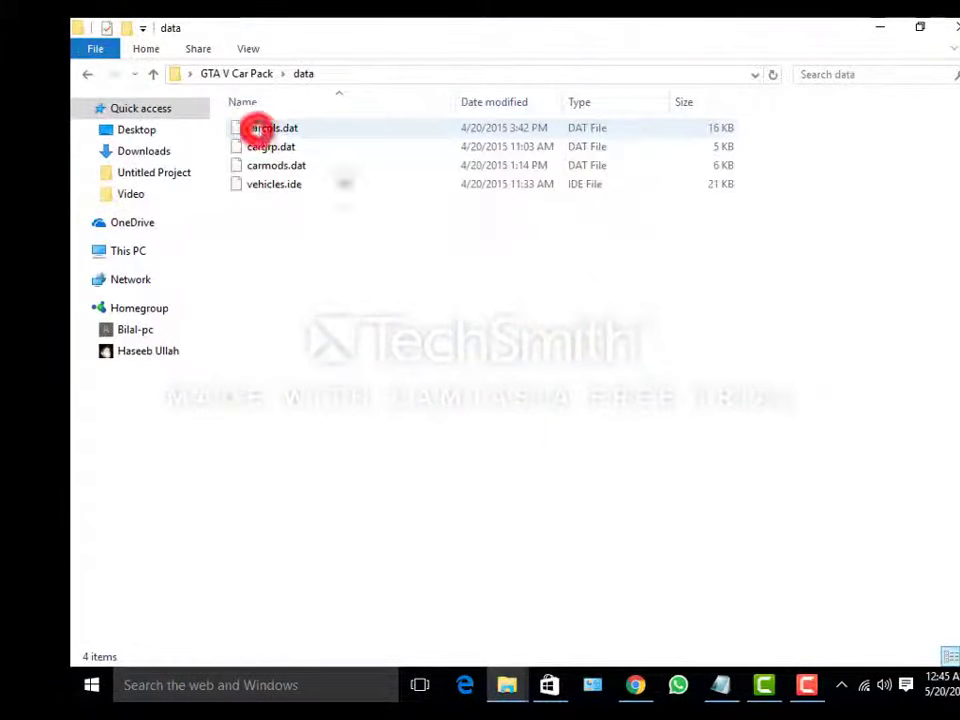
{"action": "left_click_drag", "start_coordinate": [413, 297], "coordinate": [400, 77]}
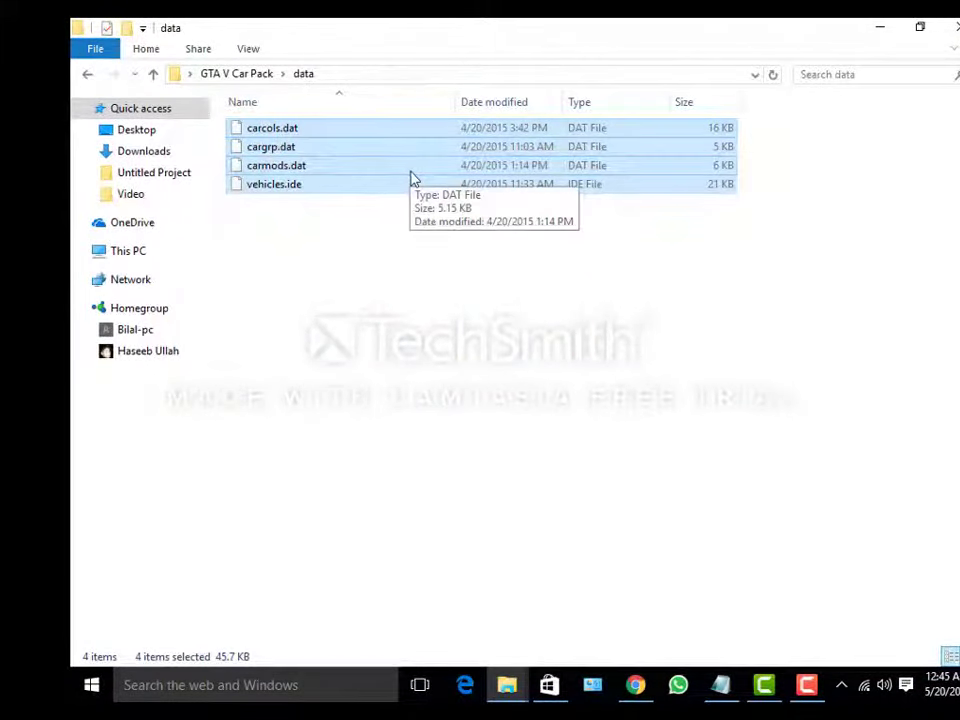
Paste the copied car pack files into the game's Data folder, replacing the existing files of the same name.
{"action": "left_click", "coordinate": [562, 686]}
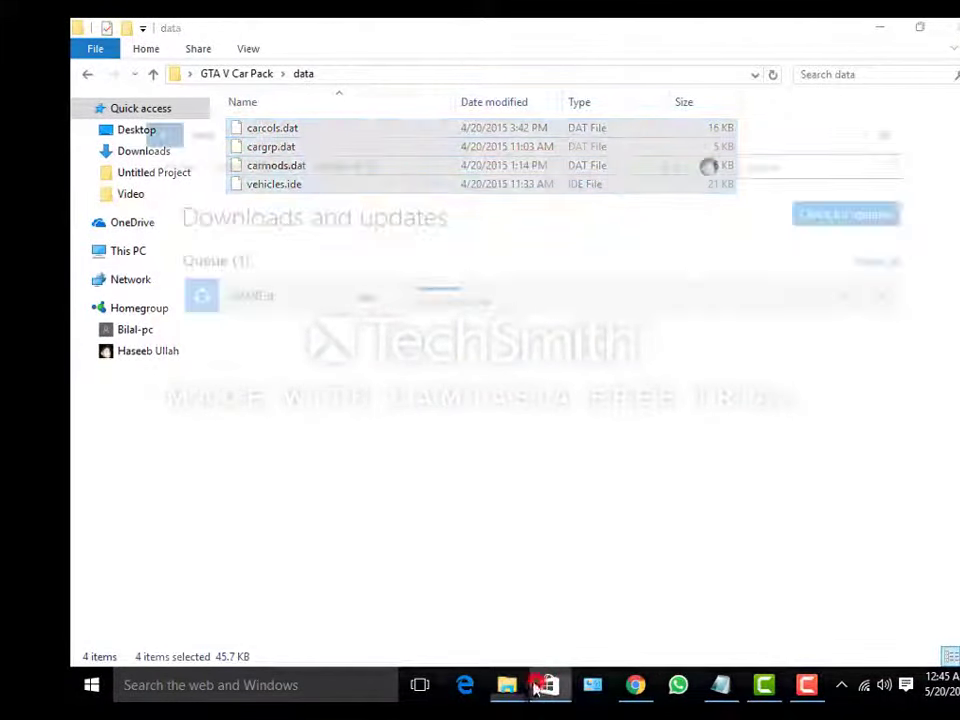
{"action": "mouse_move", "coordinate": [505, 688]}
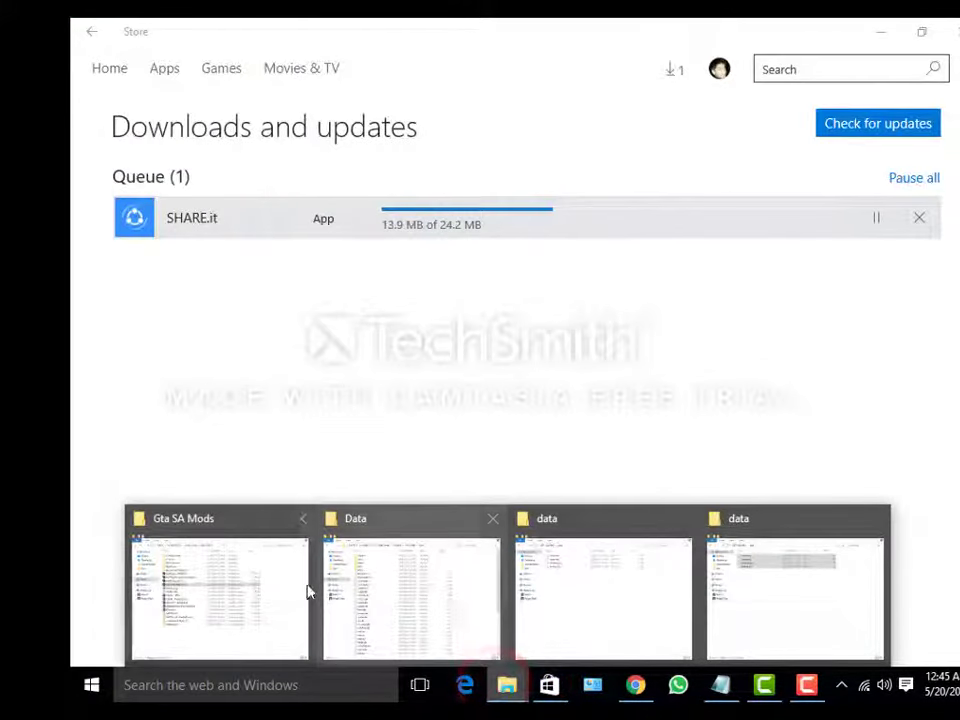
{"action": "left_click", "coordinate": [447, 600]}
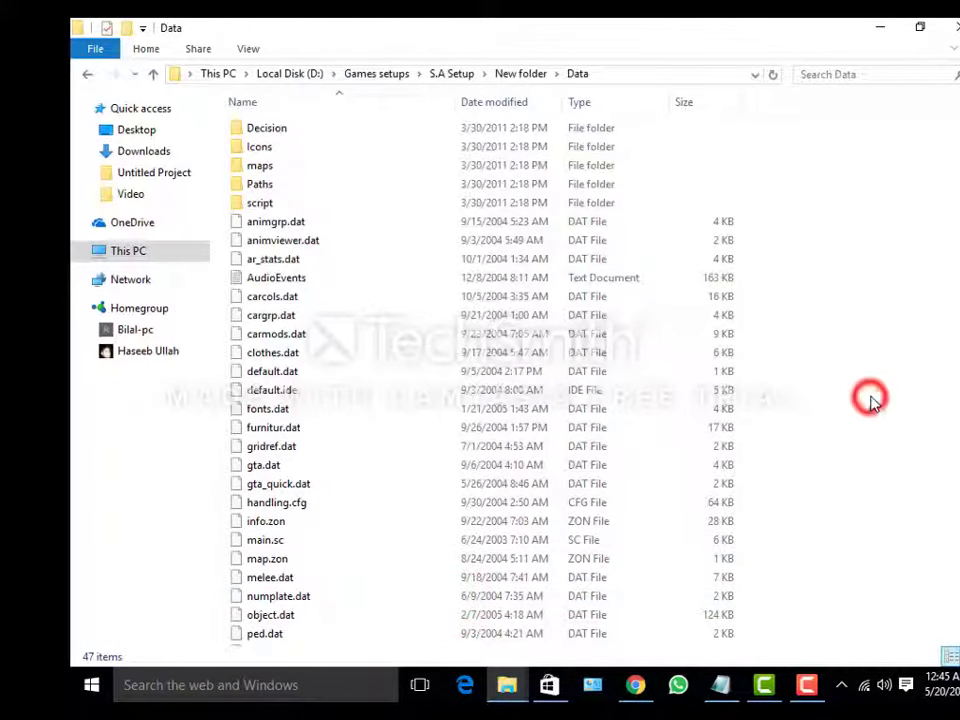
{"action": "key", "text": "ctrl+v"}
{"action": "left_click", "coordinate": [450, 207]}
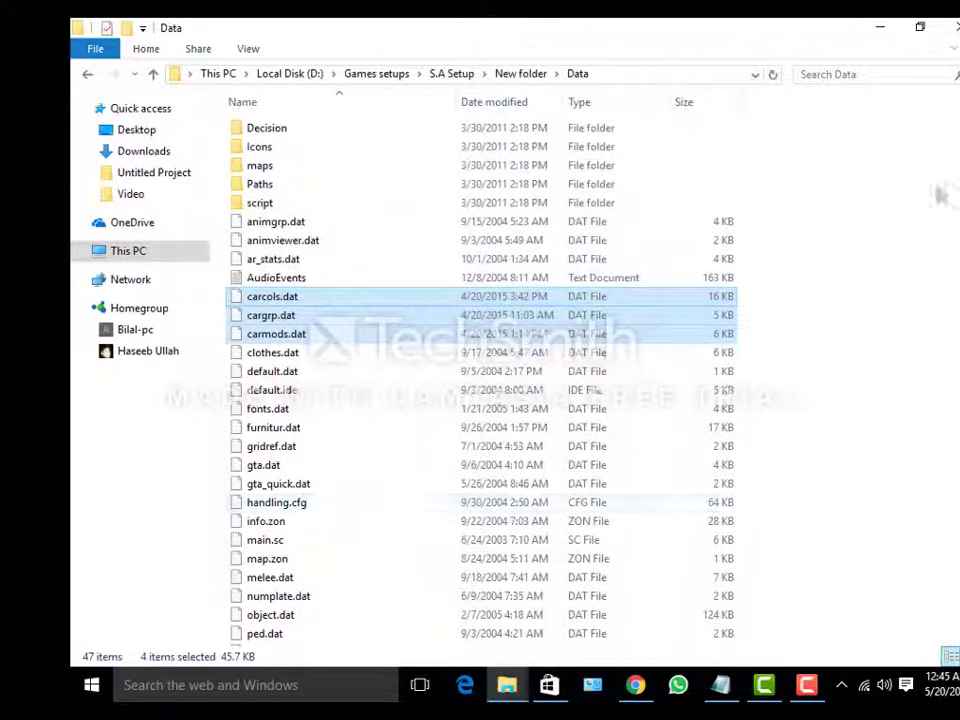
Go back to the game's main folder, New folder, and select the GTA_SA application.
{"action": "scroll", "coordinate": [921, 216], "scroll_direction": "down", "scroll_amount": 6}
{"action": "scroll", "coordinate": [915, 229], "scroll_direction": "up", "scroll_amount": 4}
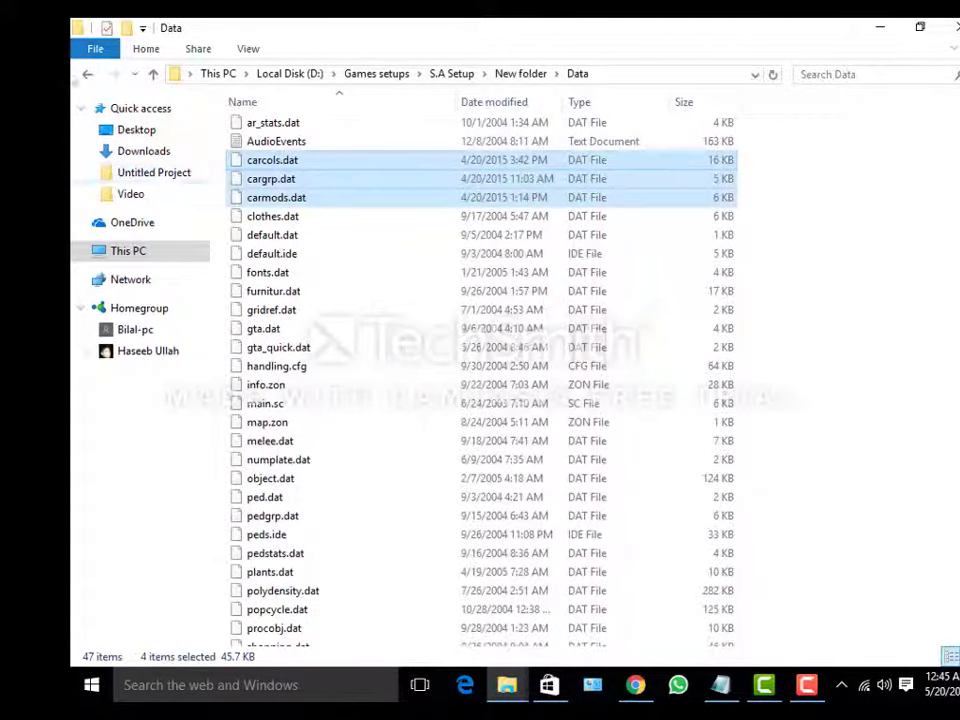
{"action": "left_click", "coordinate": [85, 76]}
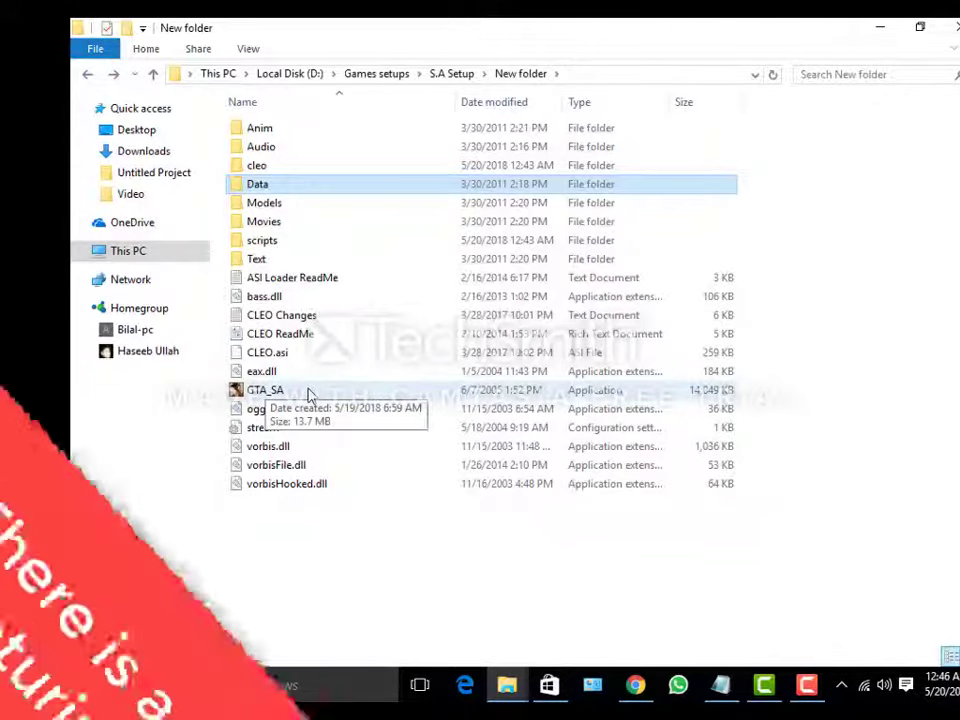
{"action": "left_click", "coordinate": [308, 392]}
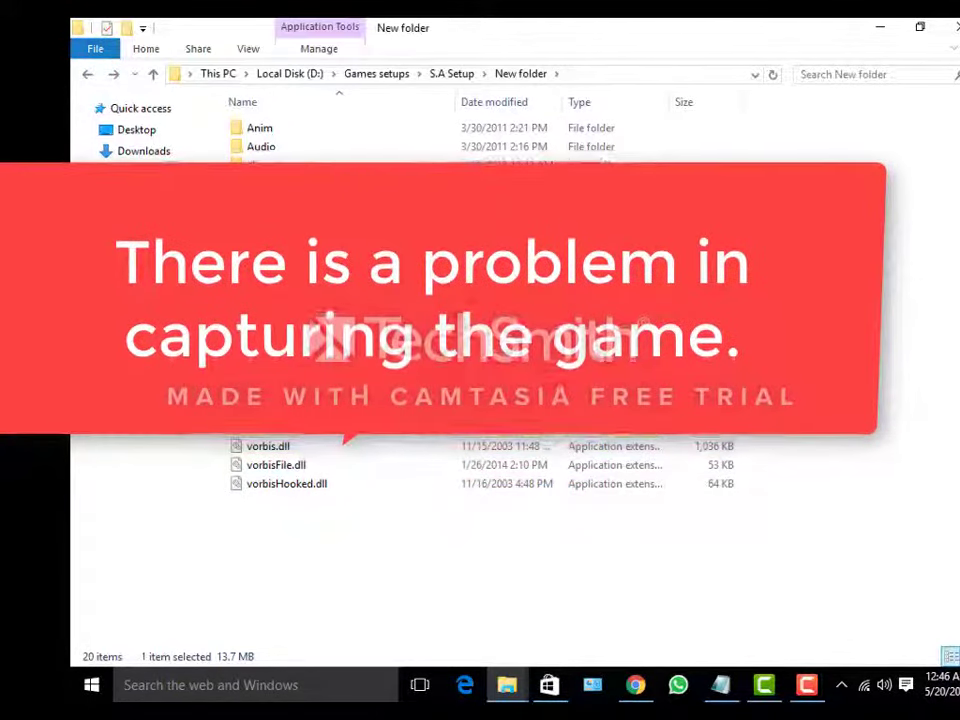